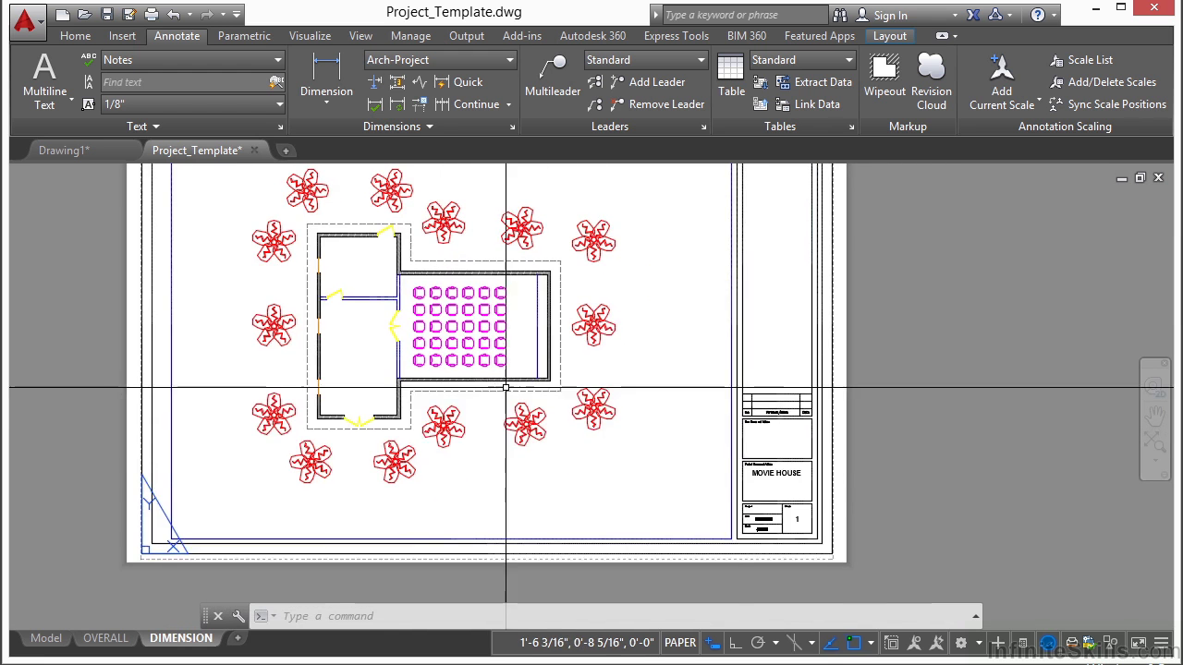
- Change the sheet number in the DIMENSION layout's title block to 2
scroll(935, 603, up, 6)
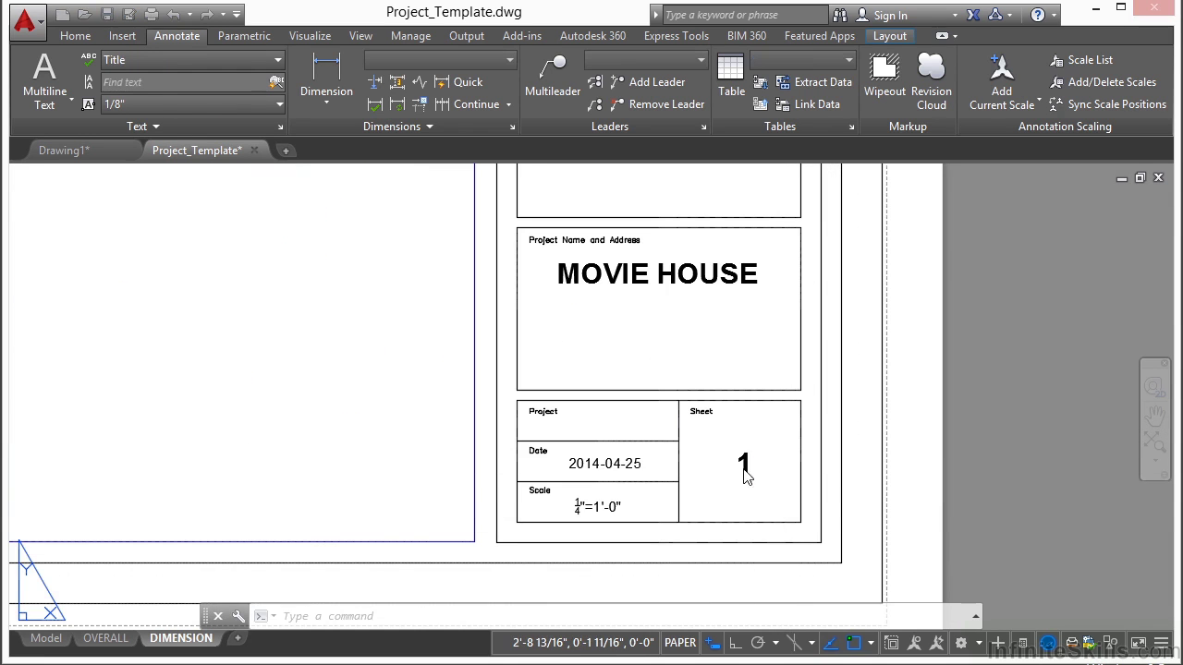
double_click(744, 467)
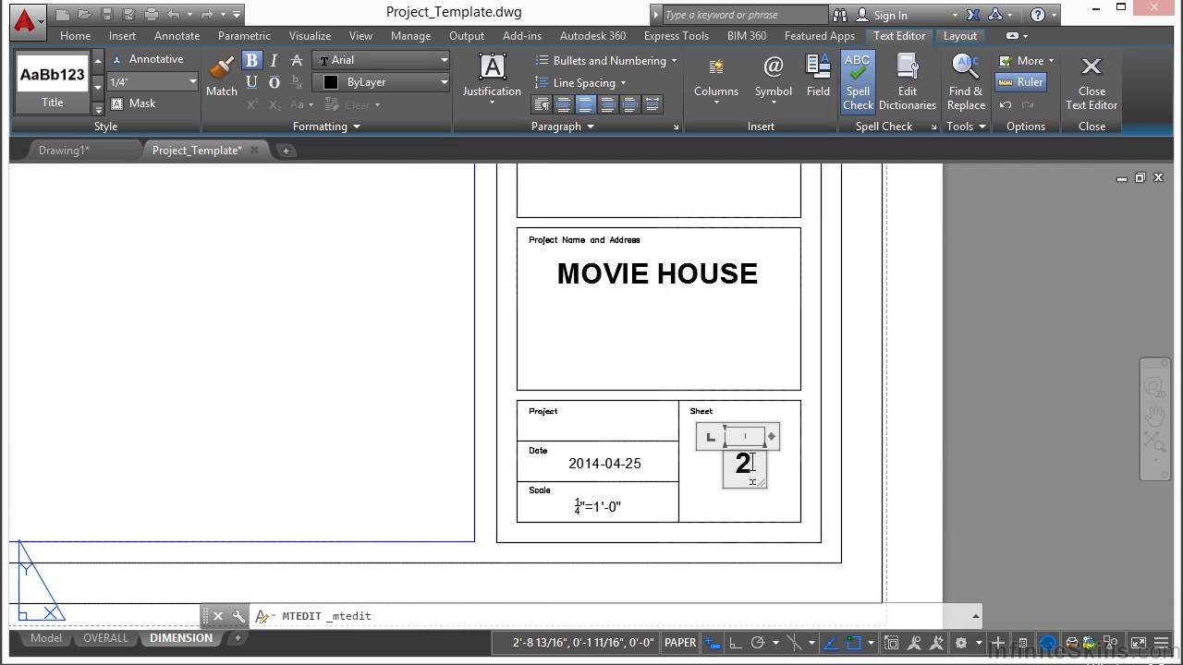
text(2)
click(370, 444)
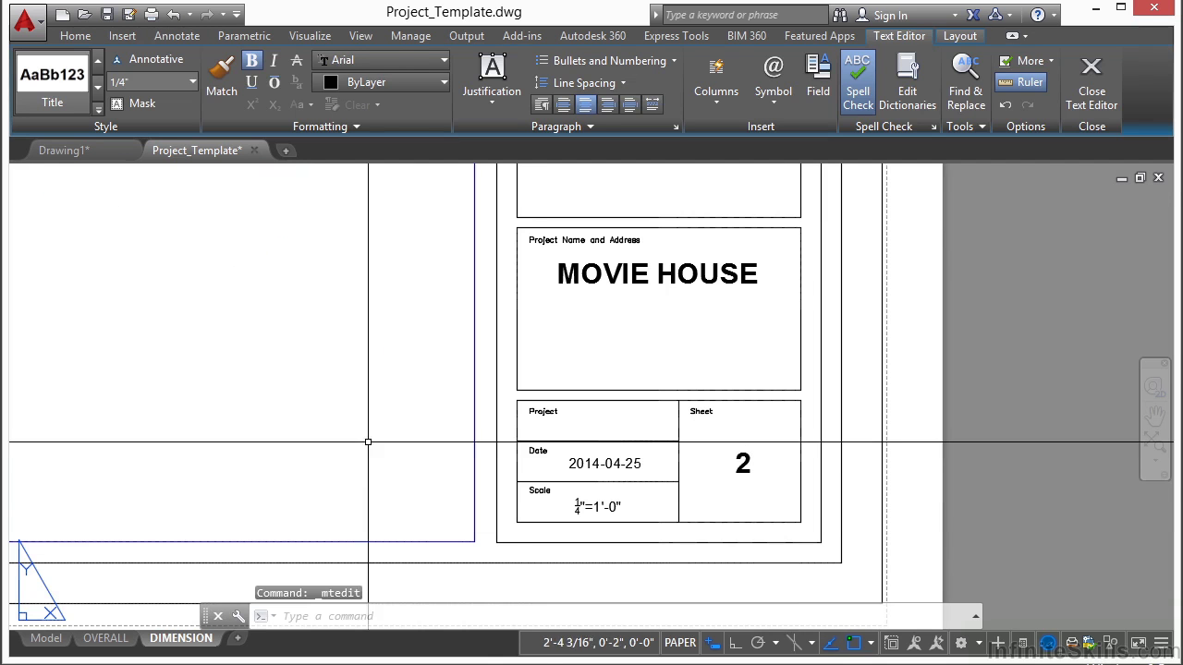
- Activate the layout viewport and freeze the layers of the plants, the dashed footing outline and the chairs in it
scroll(707, 440, down, 6)
double_click(564, 257)
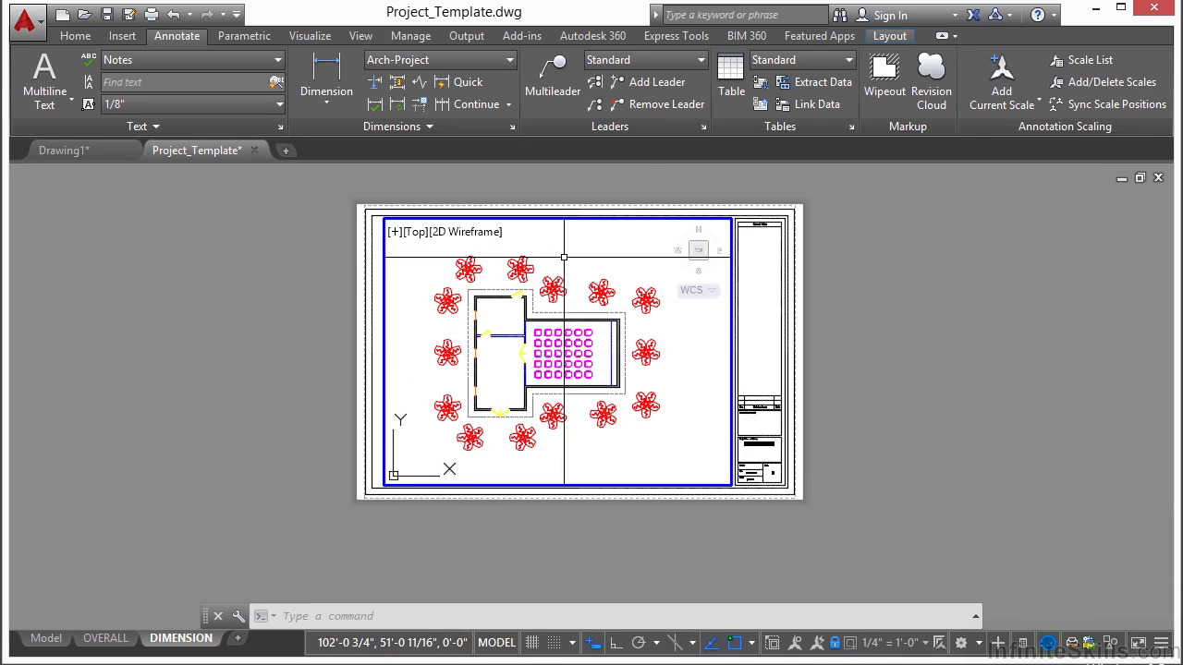
click(75, 36)
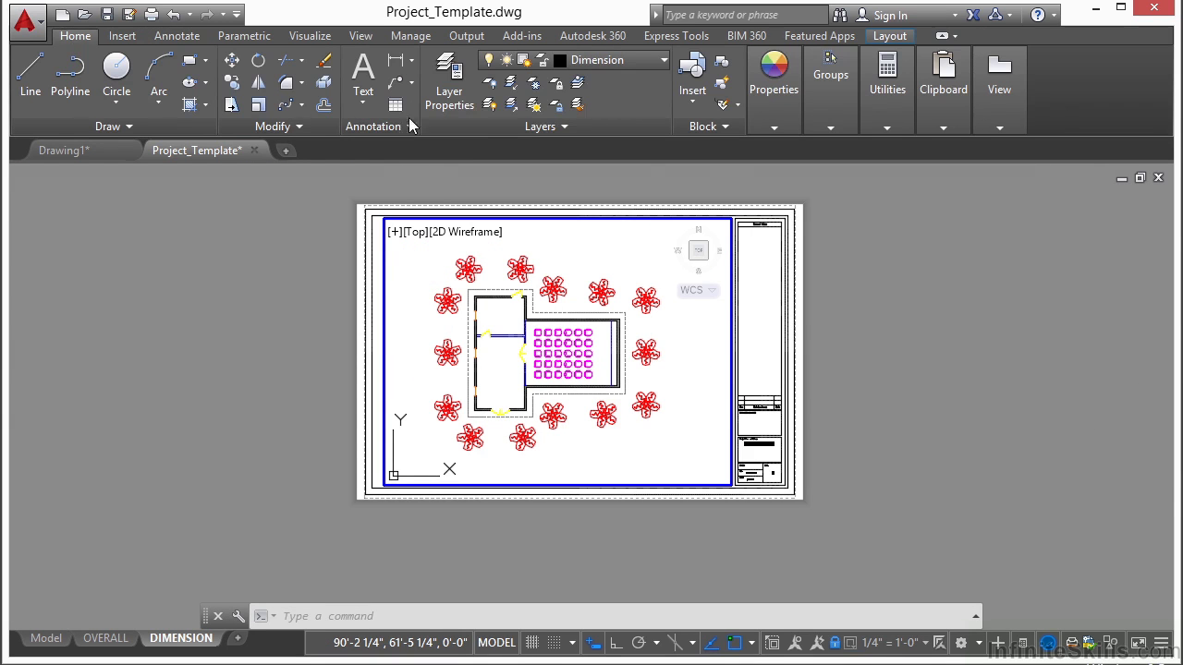
click(535, 83)
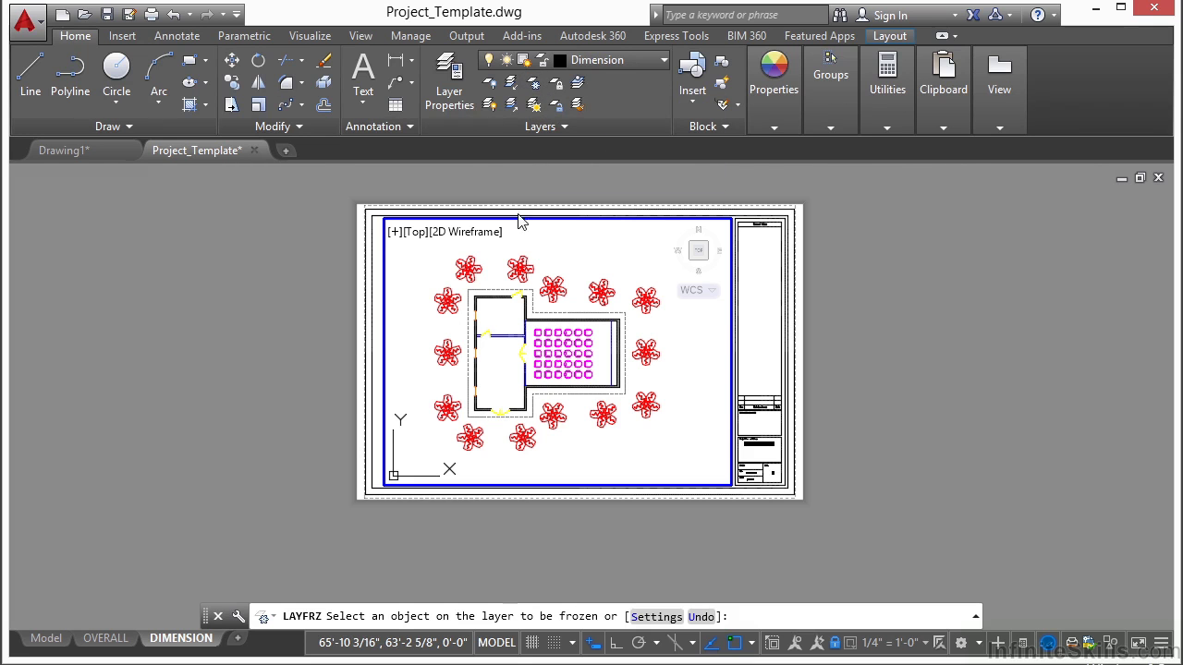
click(521, 269)
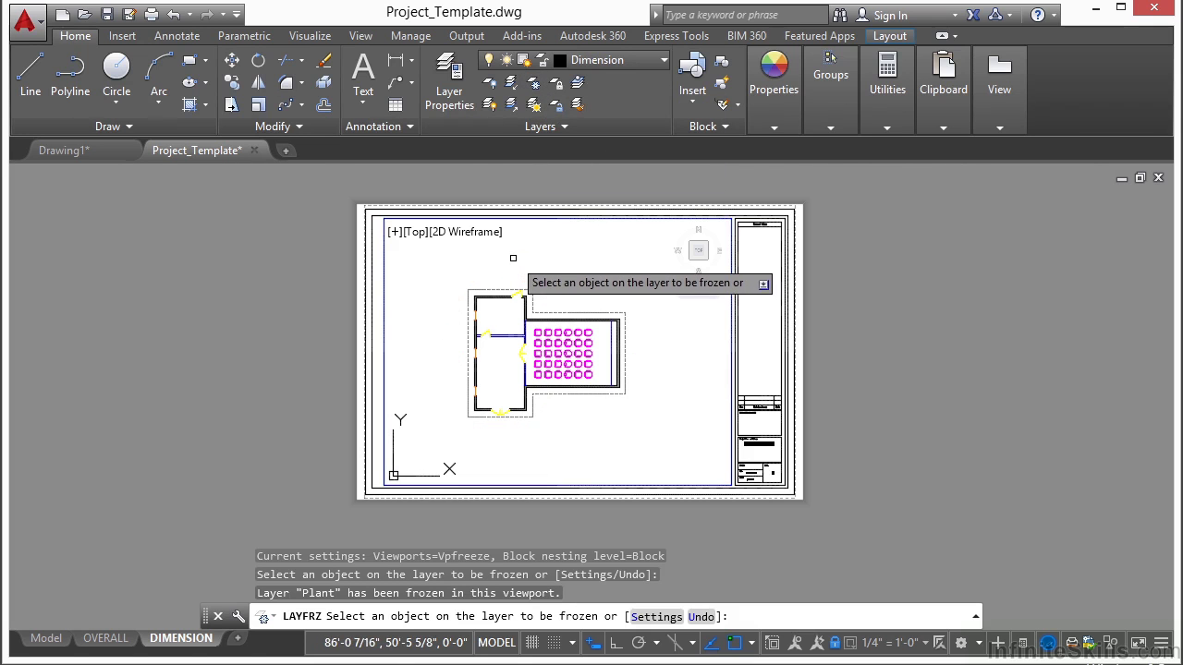
scroll(506, 297, up, 6)
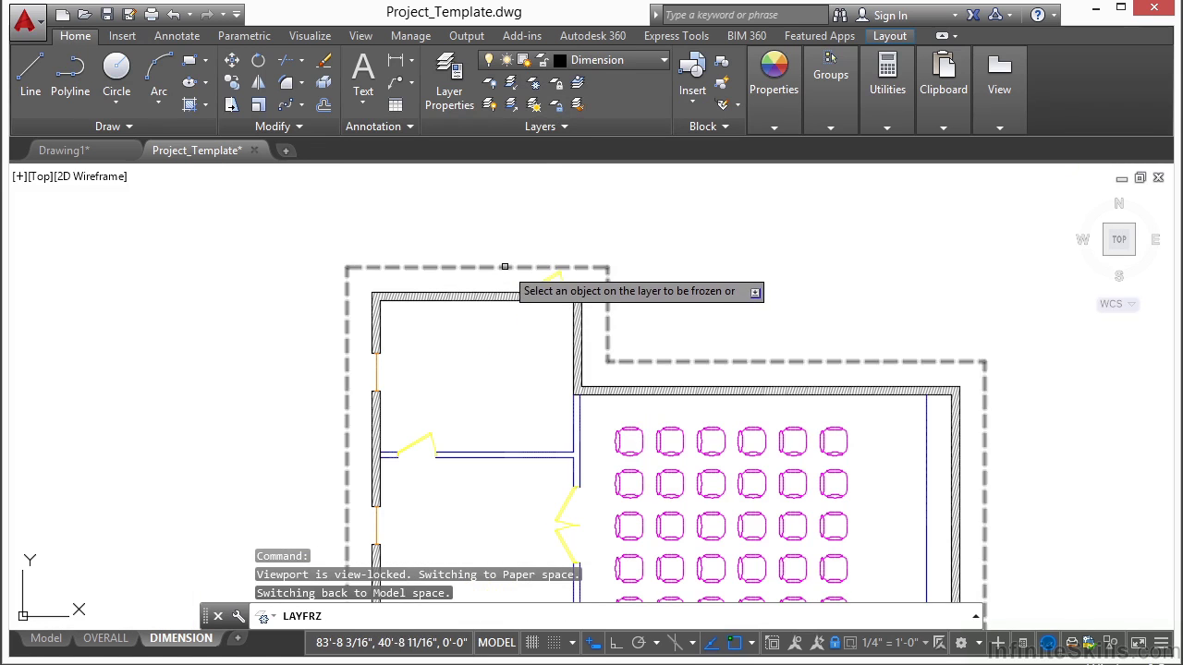
click(505, 265)
click(628, 426)
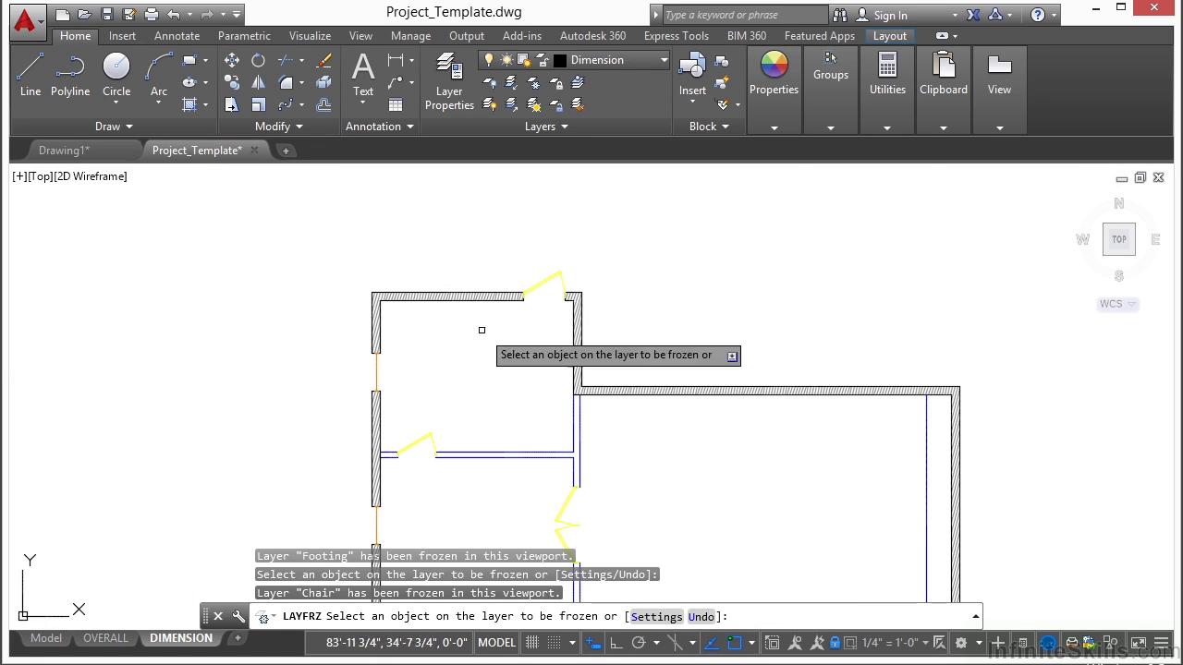
key(Return)
- Return from the viewport's model space to paper space on the DIMENSION layout
scroll(508, 289, down, 4)
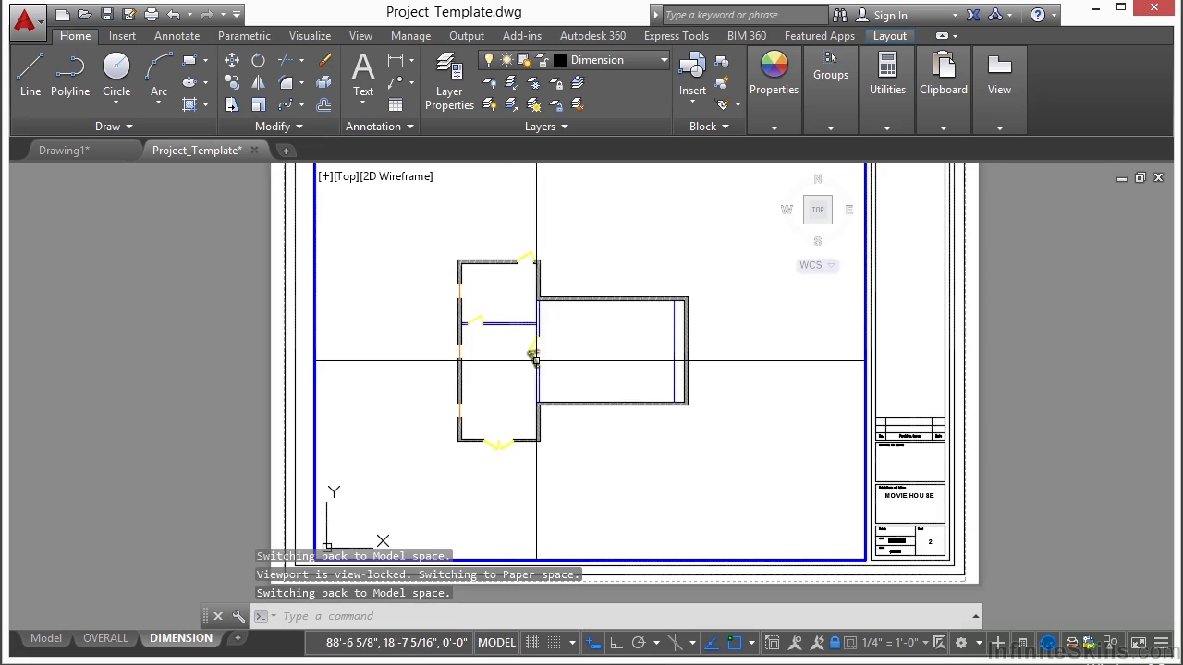
scroll(598, 370, up, 4)
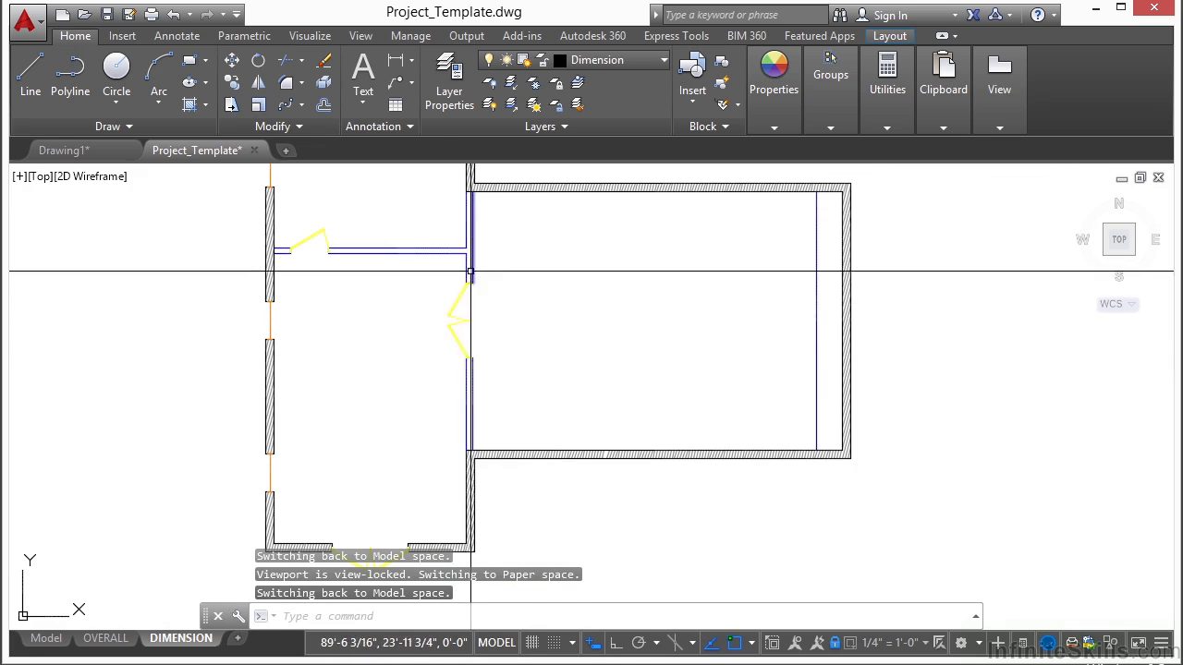
scroll(254, 338, down, 6)
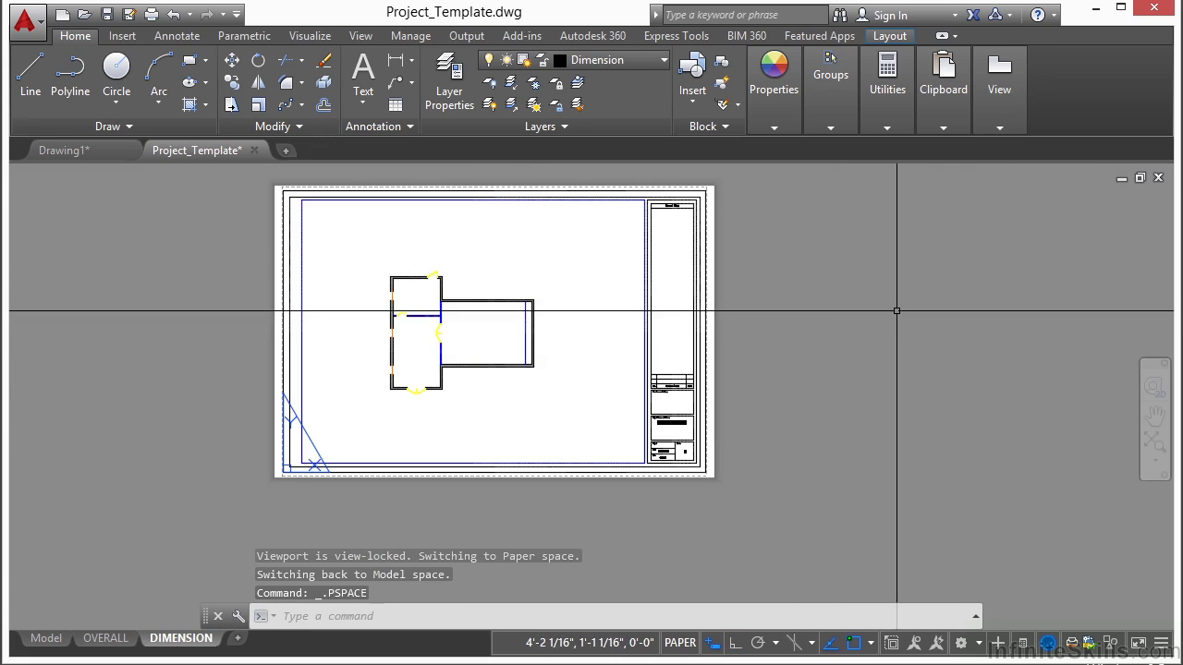
middle_drag(460, 340, 503, 345)
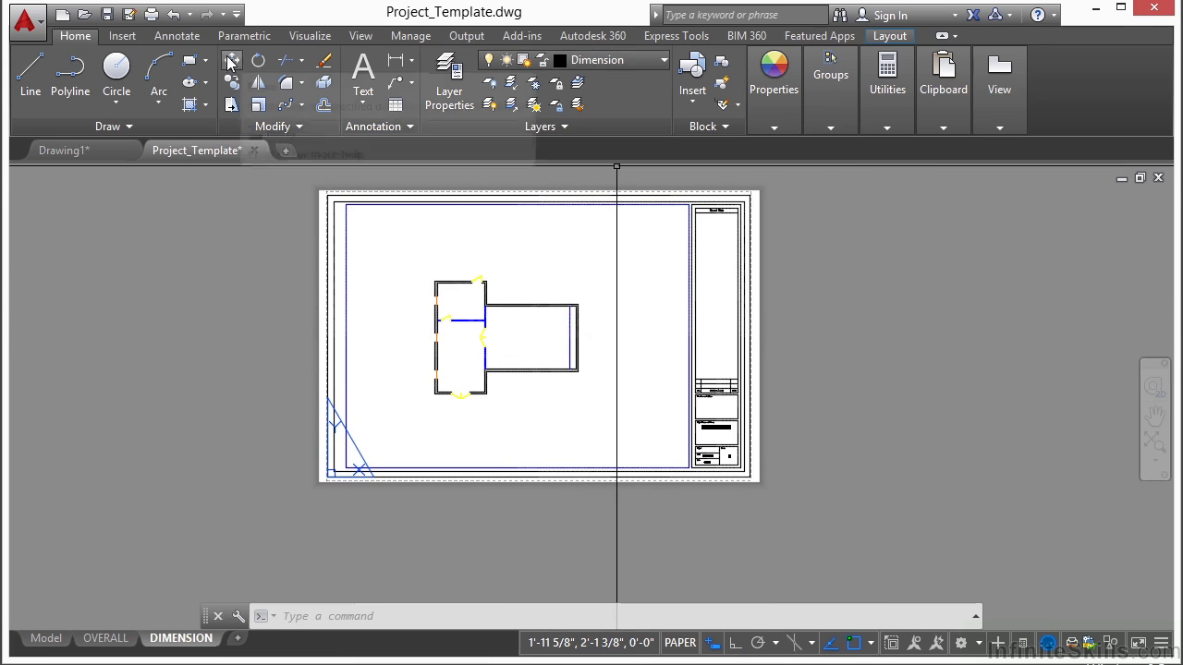
- Add a vertical linear dimension from the building's upper-left outer corner to the top of the first window, placed outside the wall
click(178, 36)
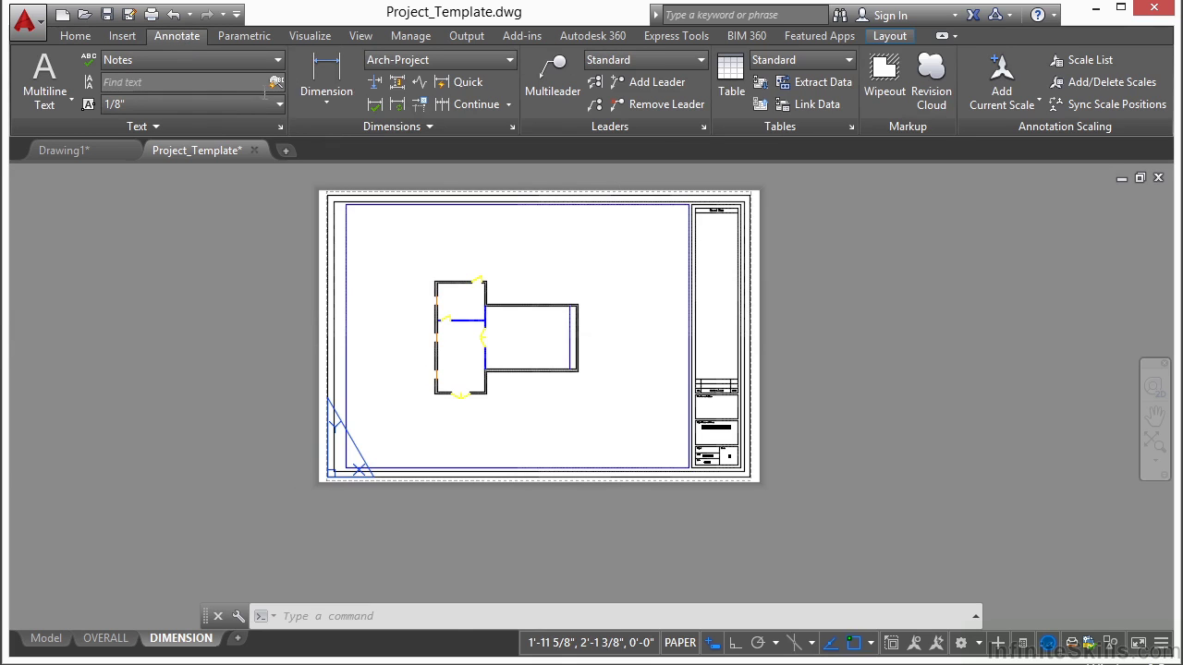
click(326, 78)
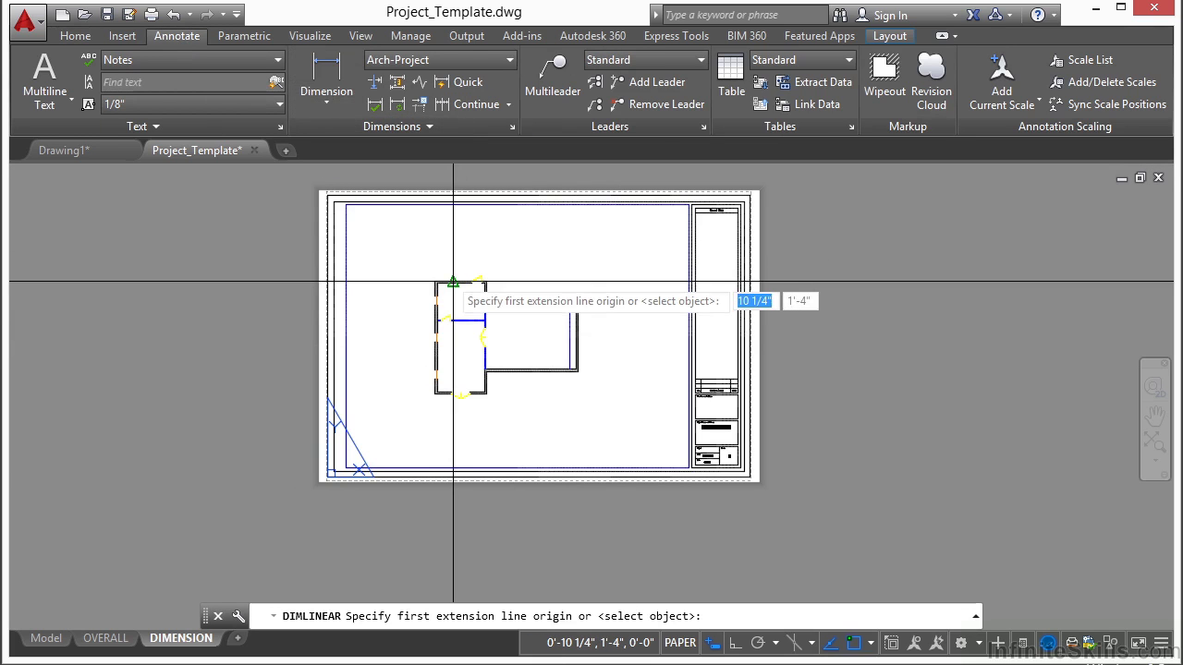
scroll(453, 282, up, 5)
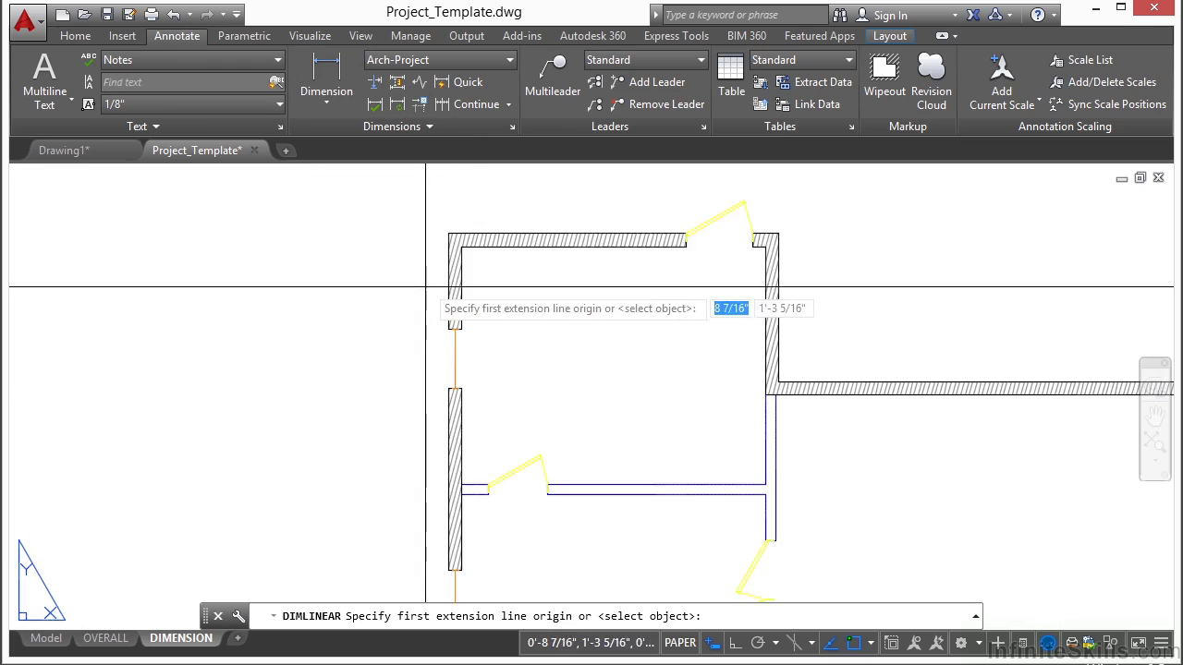
scroll(450, 235, up, 2)
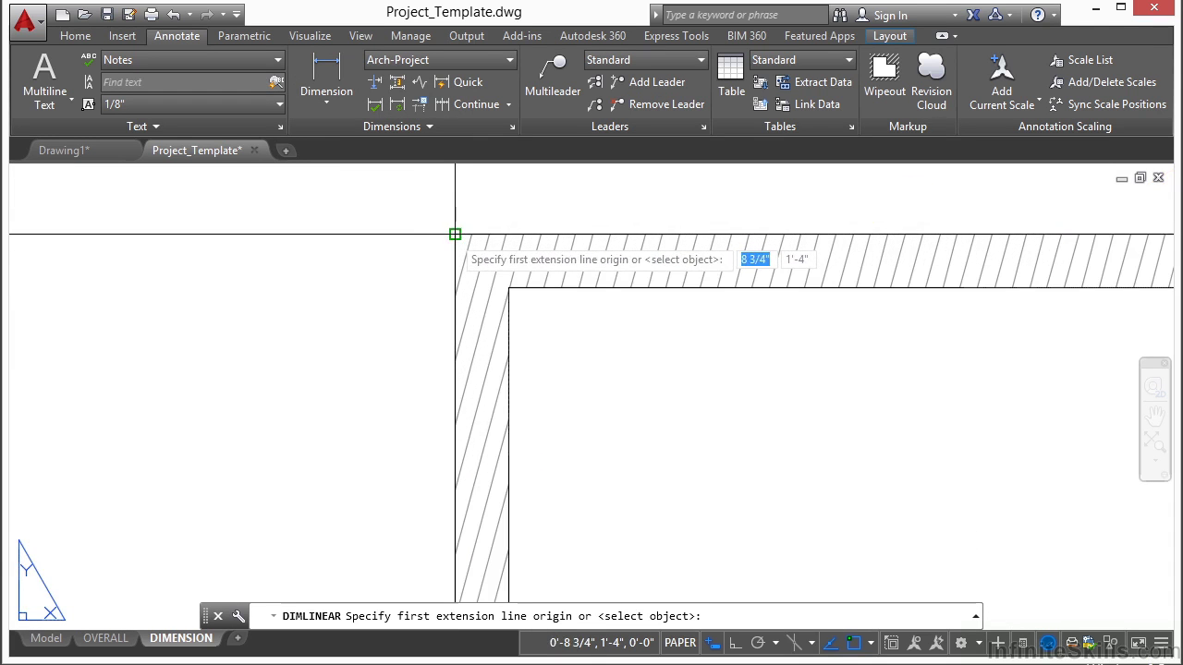
click(455, 234)
scroll(444, 254, down, 3)
scroll(435, 299, up, 4)
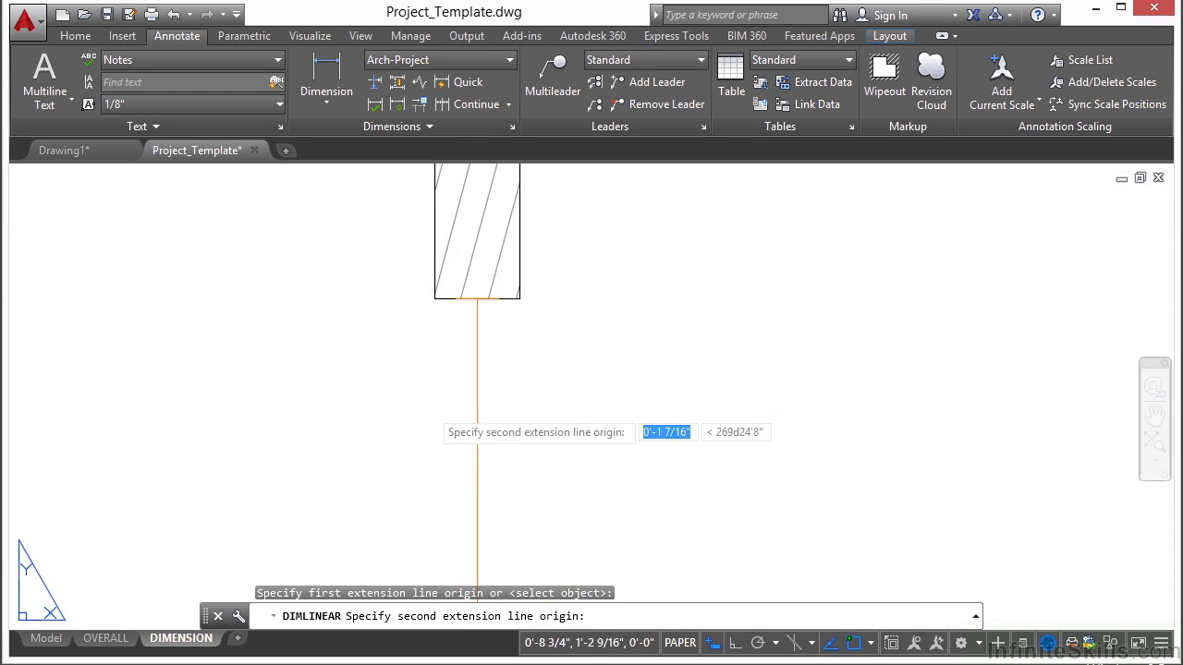
click(435, 299)
scroll(435, 298, down, 4)
scroll(425, 293, down, 3)
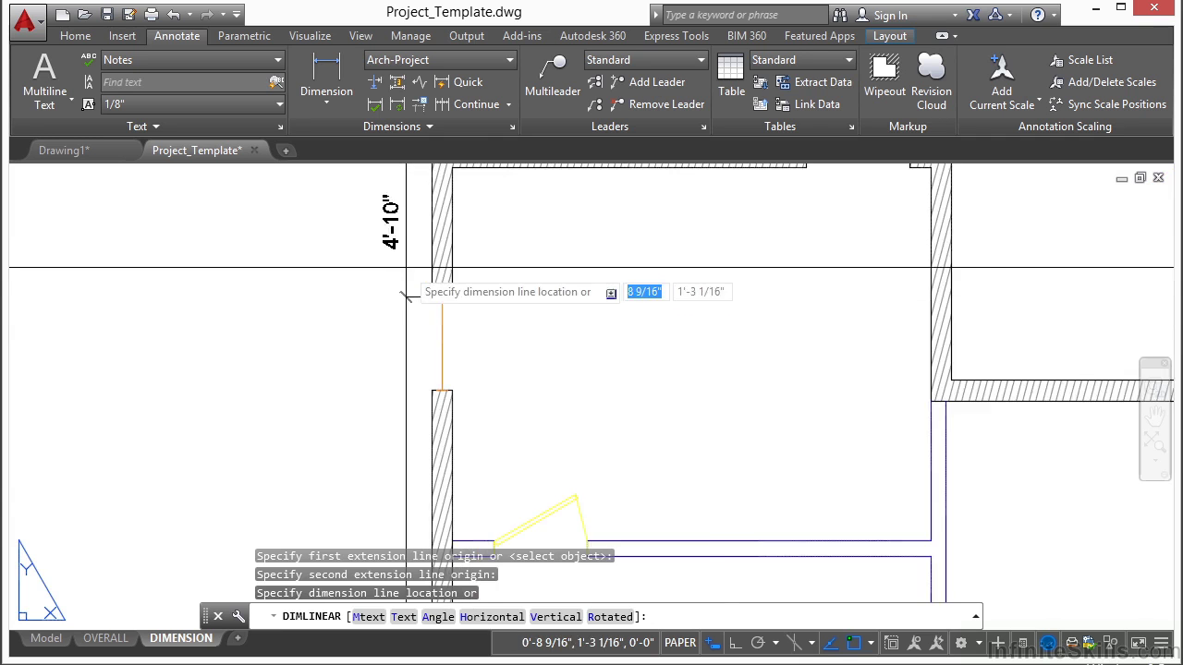
click(388, 250)
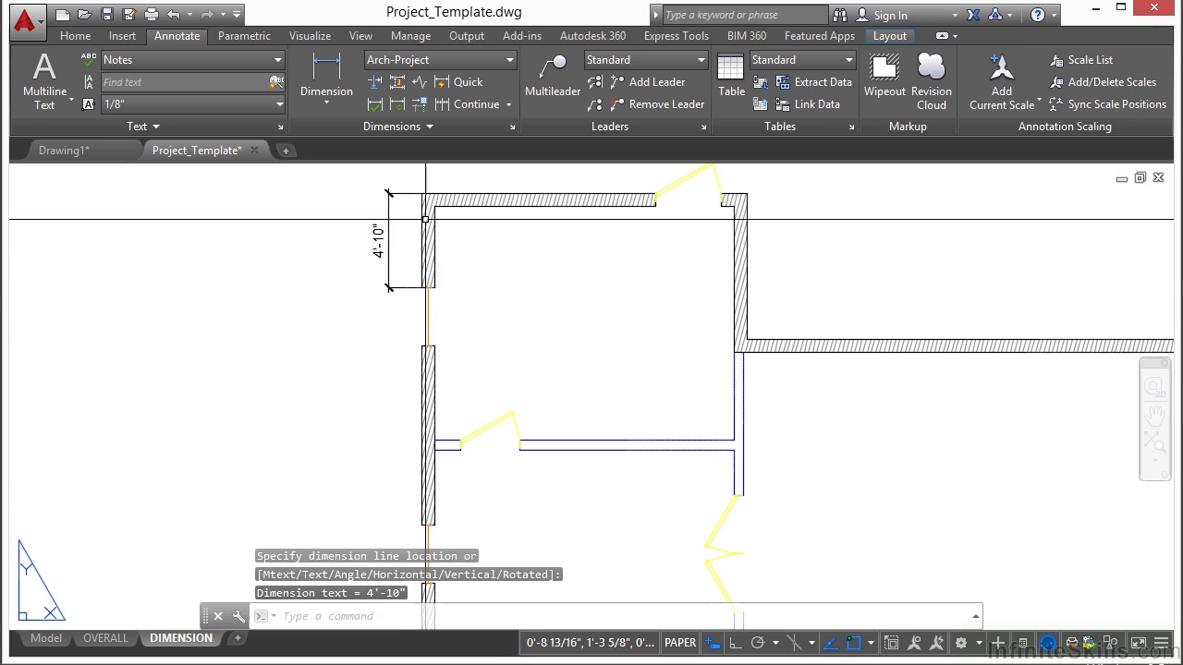
- Continue the dimension chain down the left wall across the first window and the wall segment below it
click(445, 104)
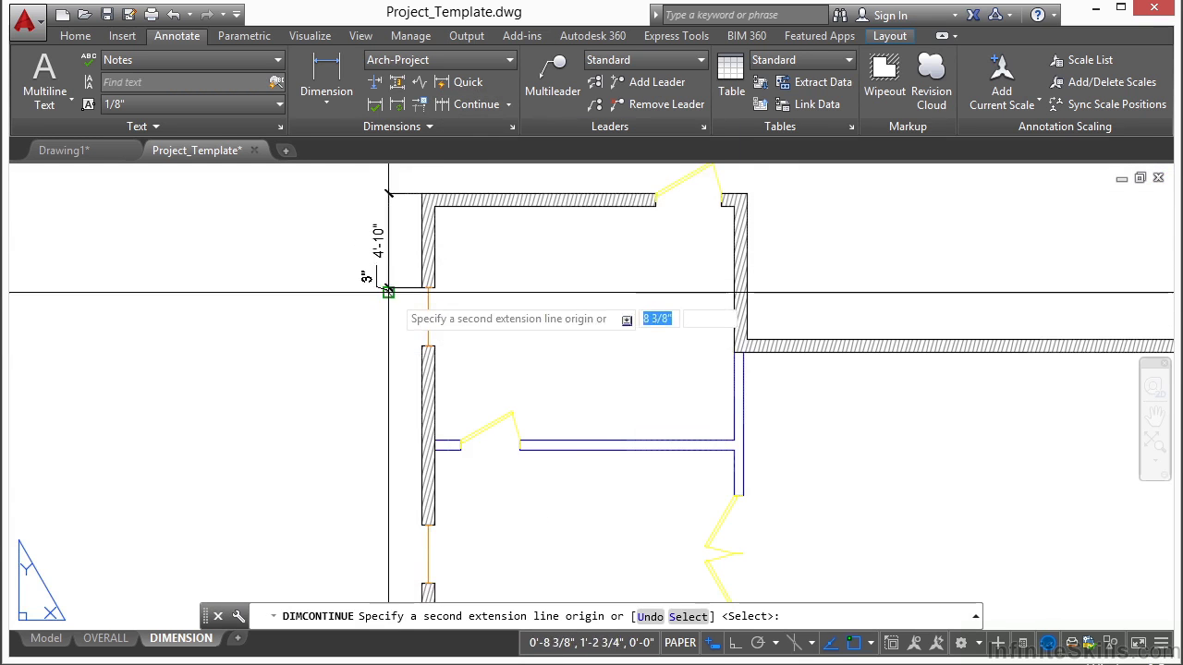
scroll(389, 303, up, 5)
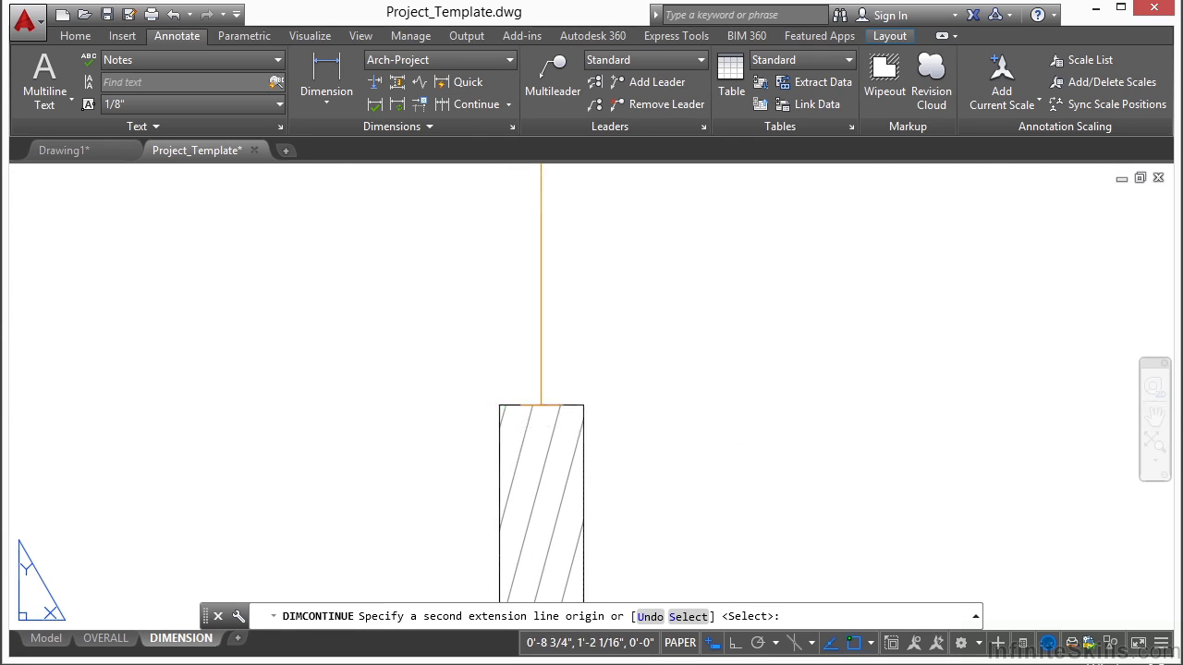
click(499, 404)
scroll(499, 404, down, 3)
scroll(521, 370, up, 4)
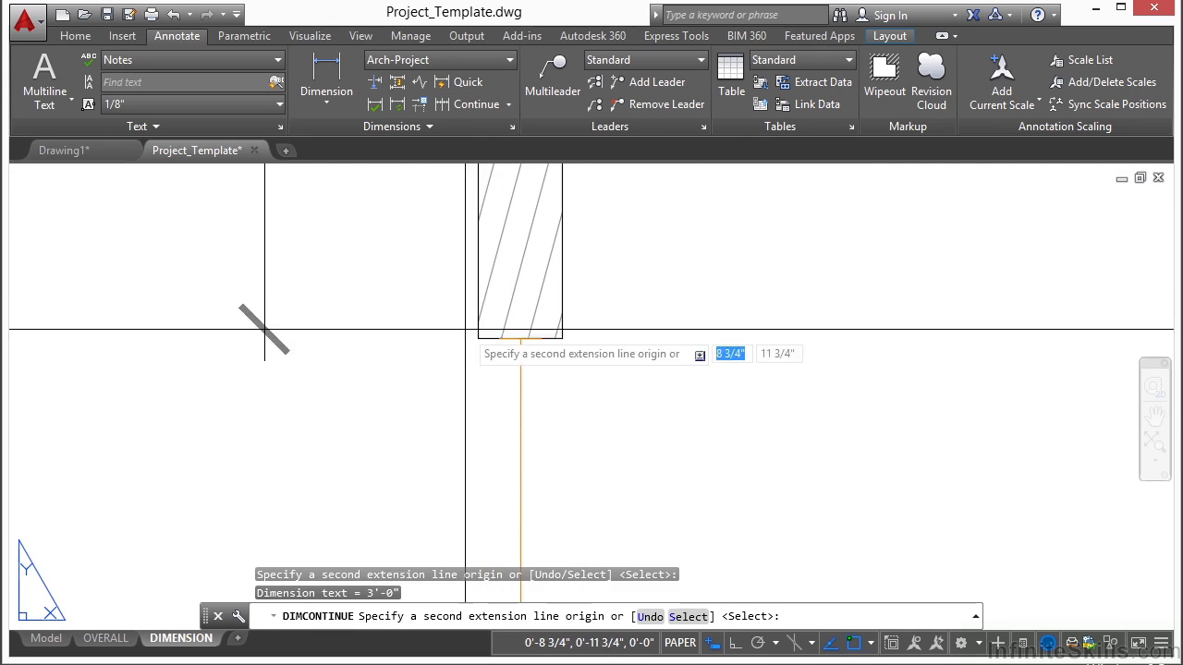
click(469, 345)
- Extend the continued dimensions across the second window and down to the top of the third window
scroll(465, 282, down, 3)
scroll(458, 388, up, 4)
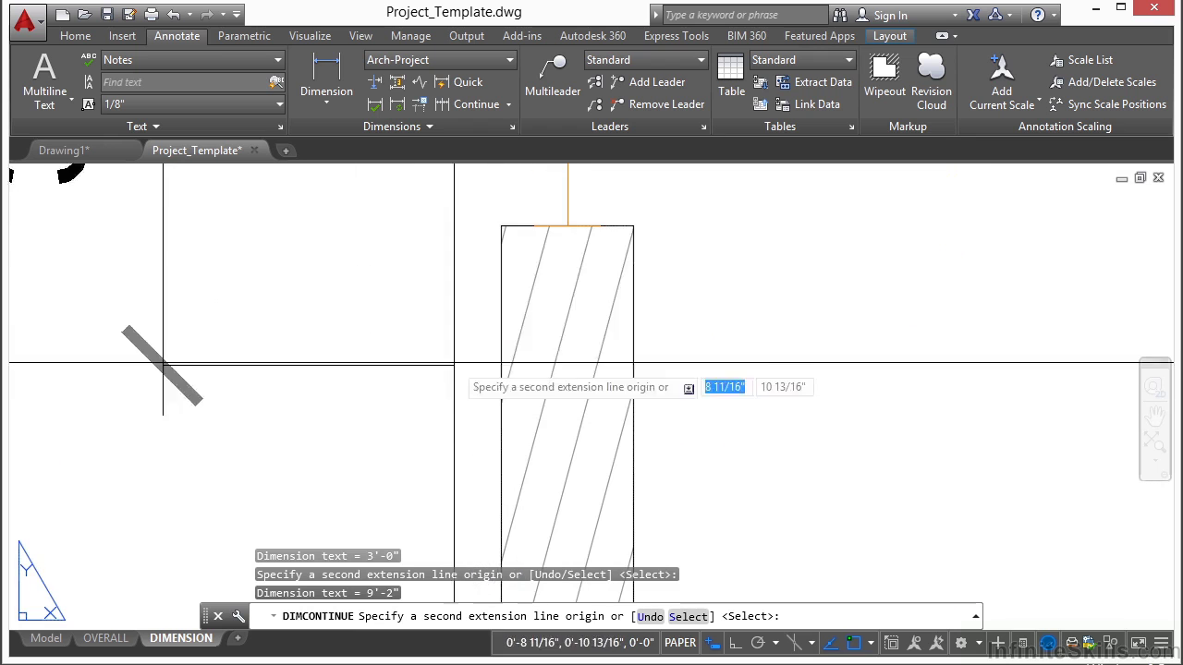
scroll(485, 234, down, 4)
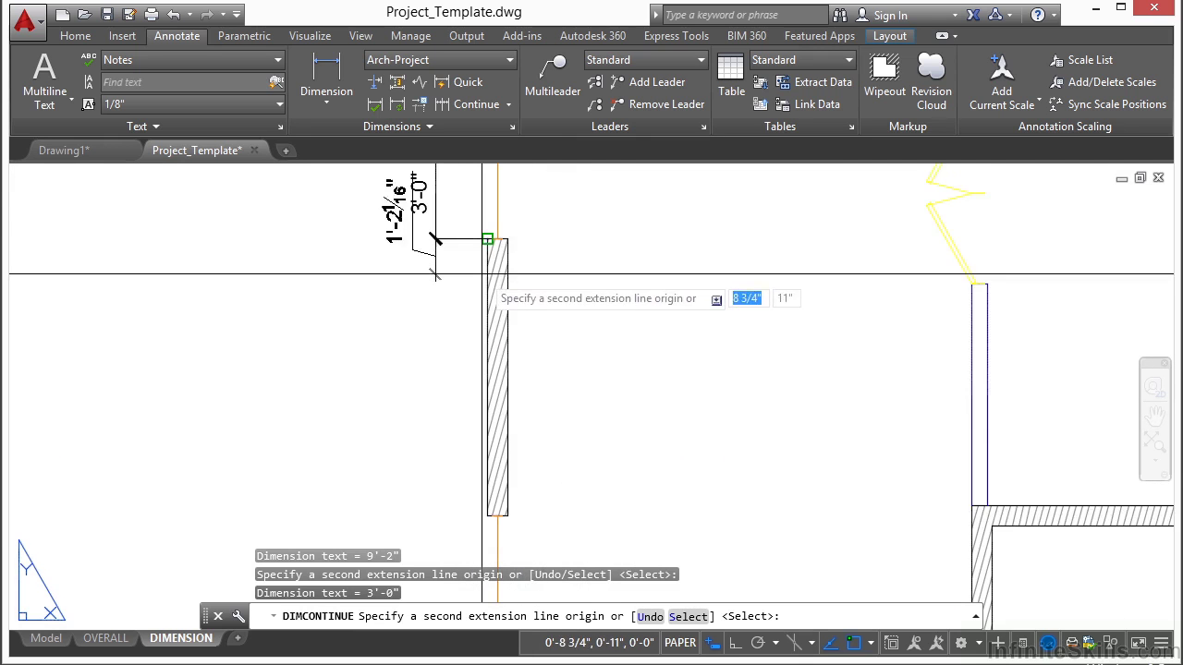
middle_drag(484, 432, 477, 240)
scroll(462, 328, up, 4)
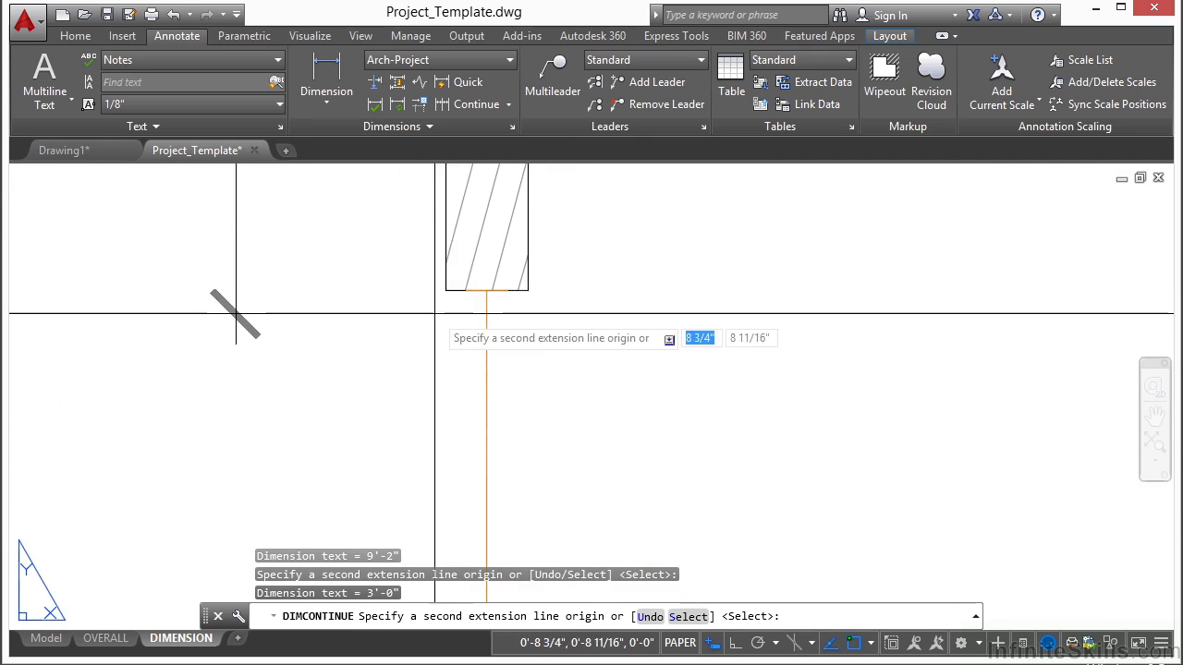
click(444, 290)
- Add the continued dimension across the third window in the left wall and end the chain there
scroll(412, 286, down, 6)
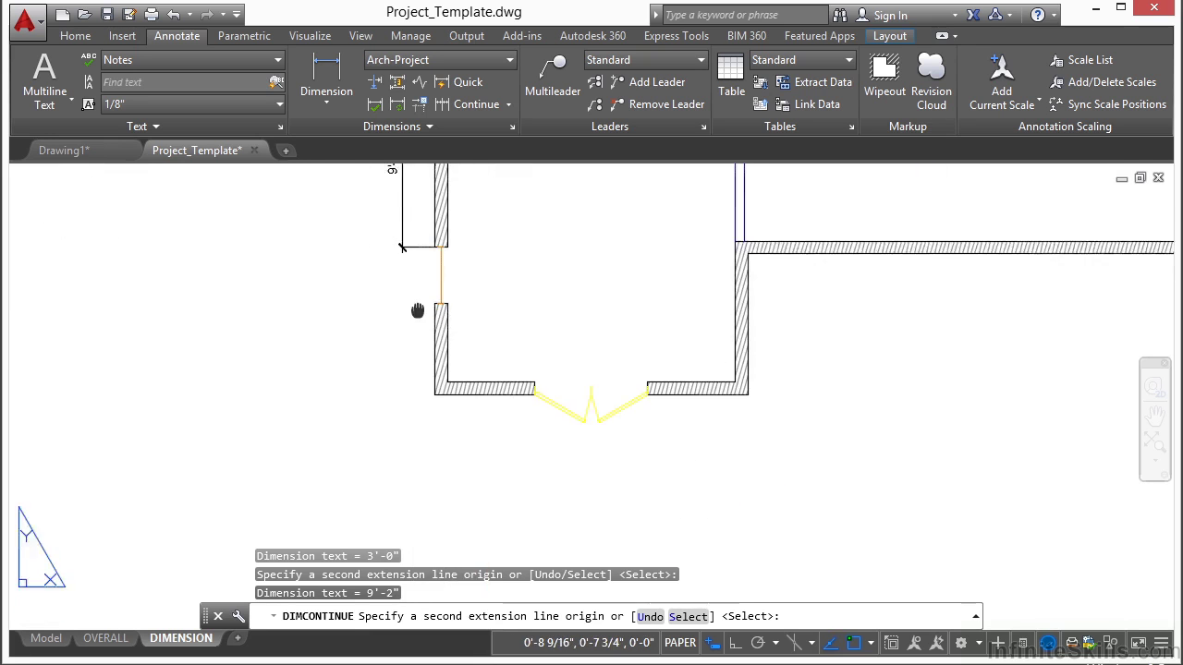
scroll(473, 275, up, 5)
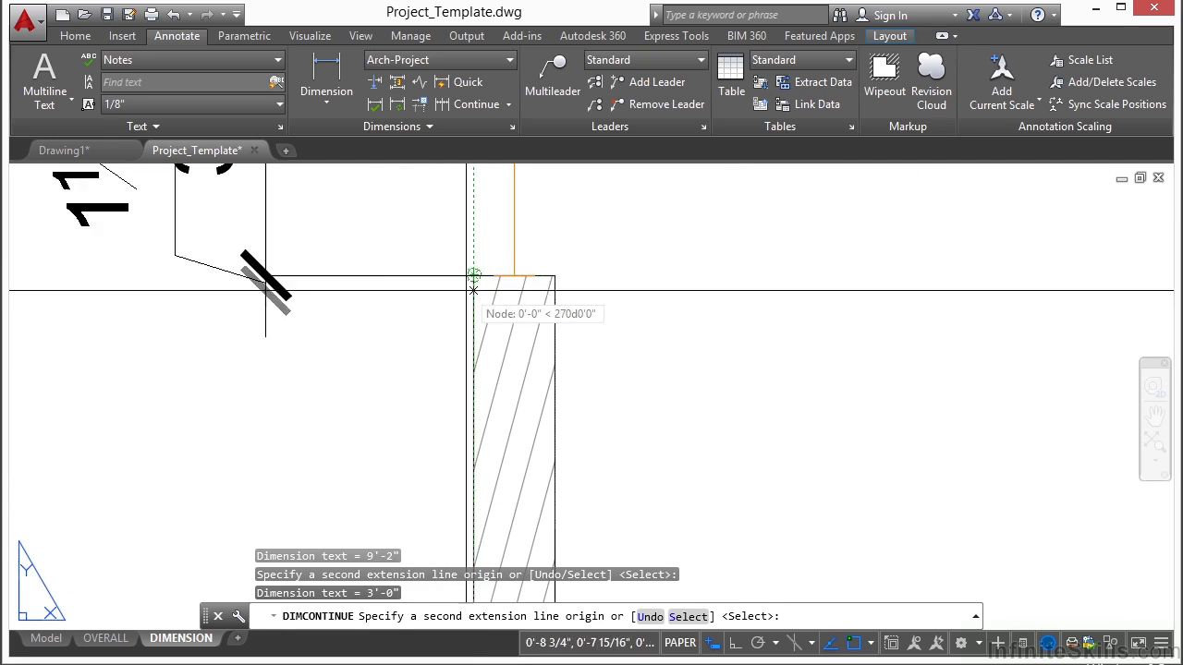
key(Return)
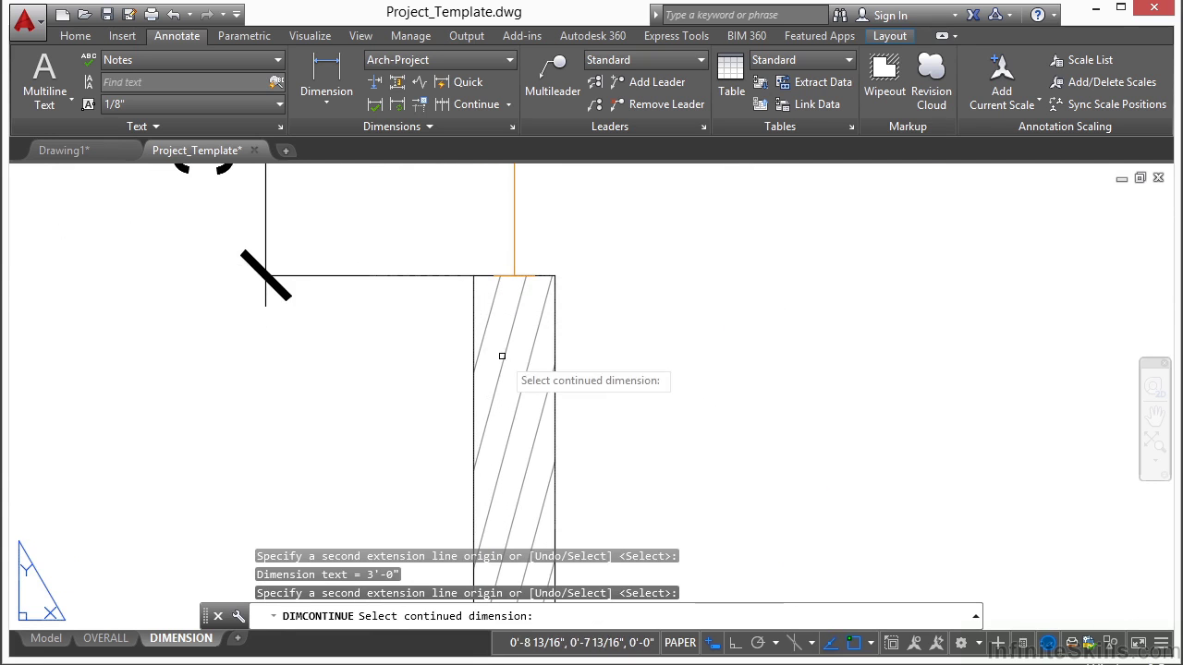
key(Return)
- Add an overall linear dimension between the left wall's upper and lower outer corners, placed outside the continued dimension chain
scroll(502, 356, down, 8)
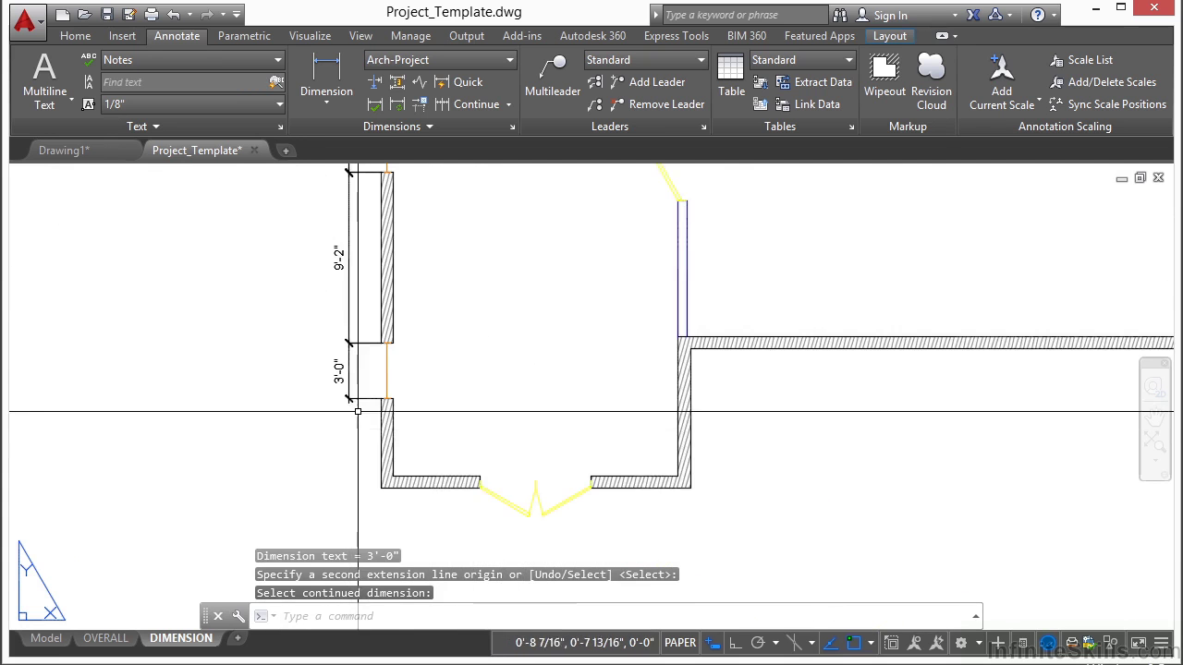
scroll(426, 403, down, 4)
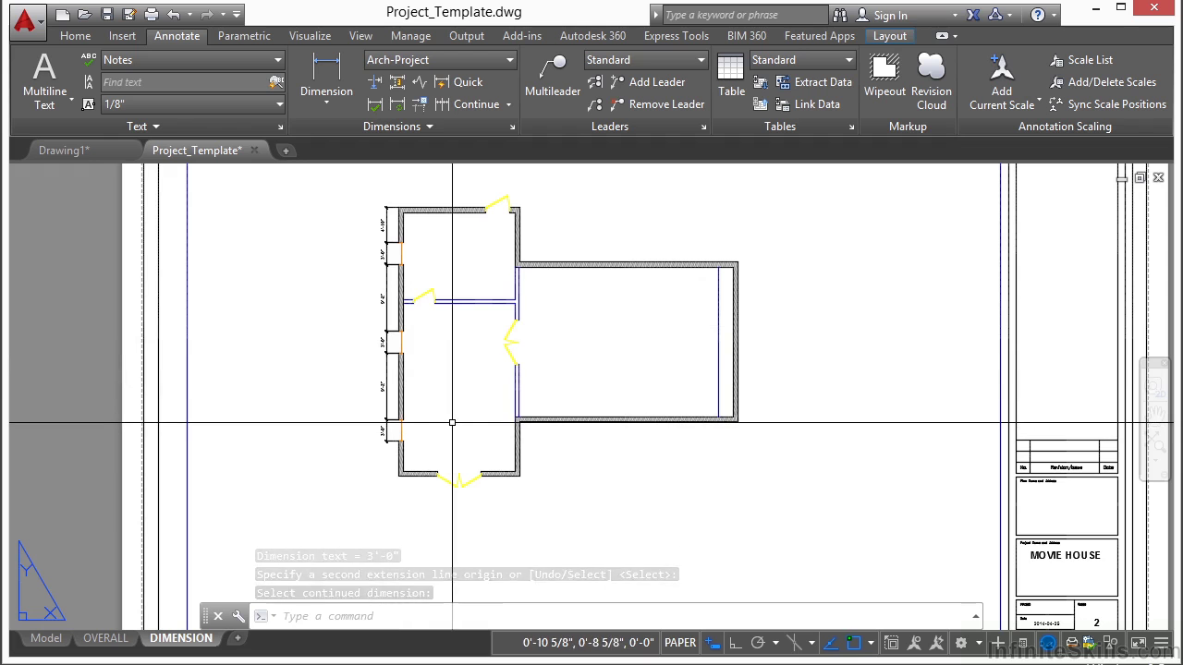
click(327, 72)
scroll(384, 187, up, 3)
click(328, 70)
scroll(369, 227, up, 4)
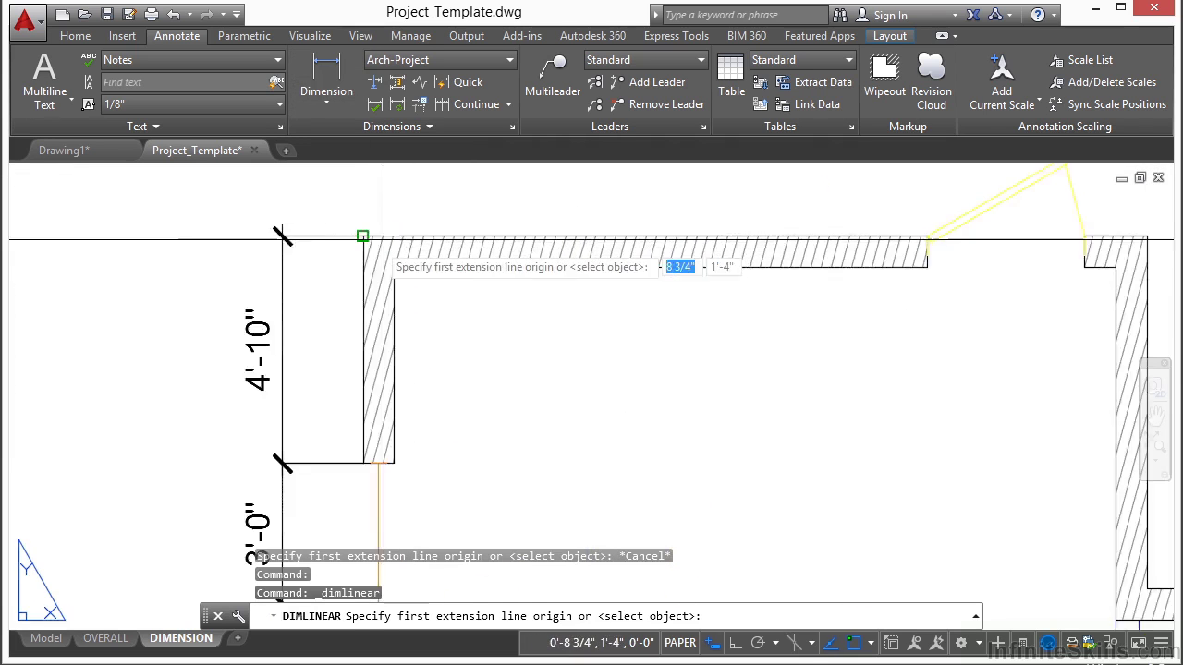
scroll(370, 213, down, 2)
click(368, 191)
scroll(368, 191, down, 4)
scroll(443, 553, up, 6)
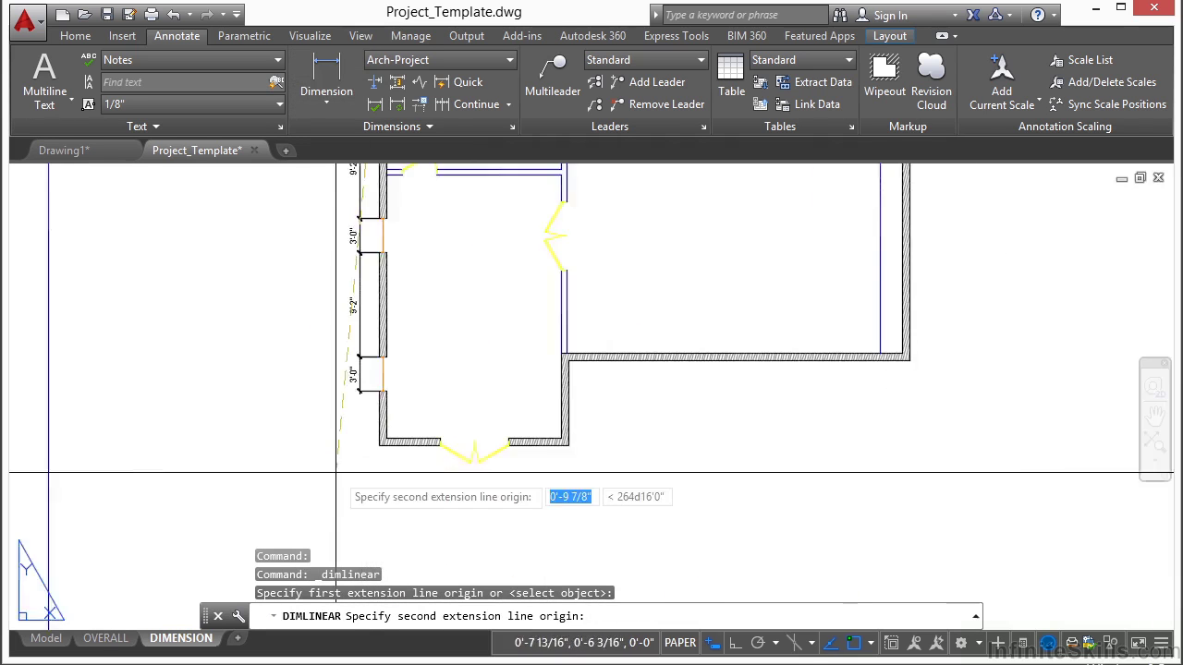
click(337, 374)
scroll(355, 379, down, 5)
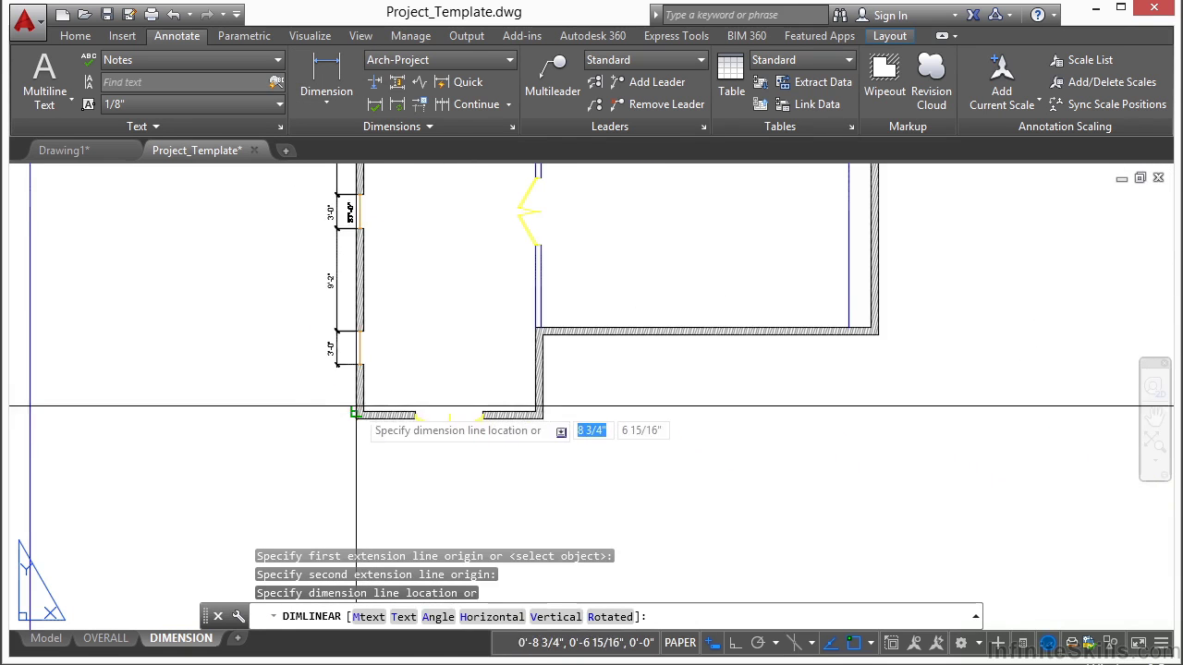
click(312, 411)
scroll(230, 401, down, 2)
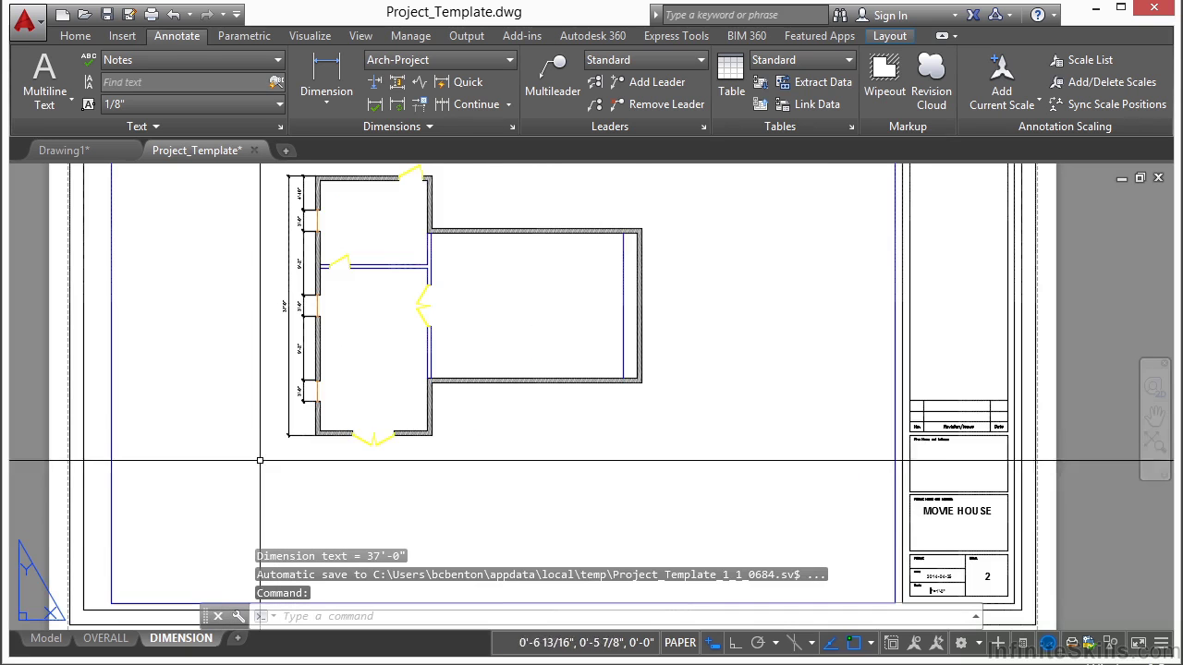
- Add a linear dimension from the bottom wall's left outer corner to the near jamb of the double door, placed below the wall
scroll(330, 462, up, 6)
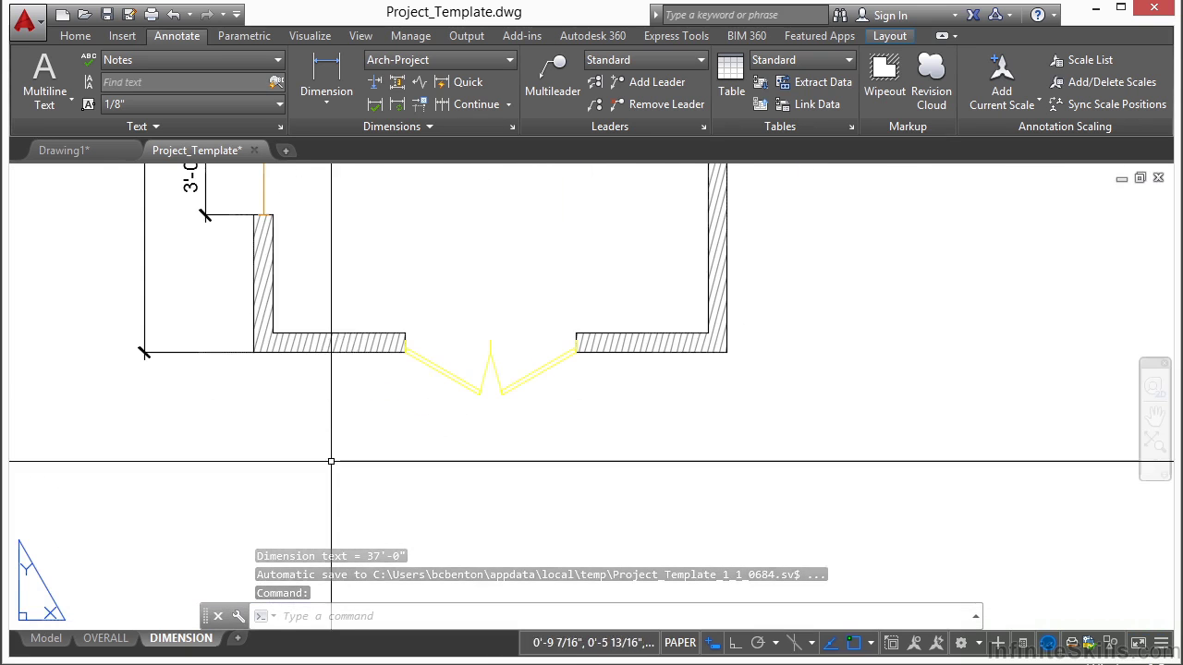
click(331, 67)
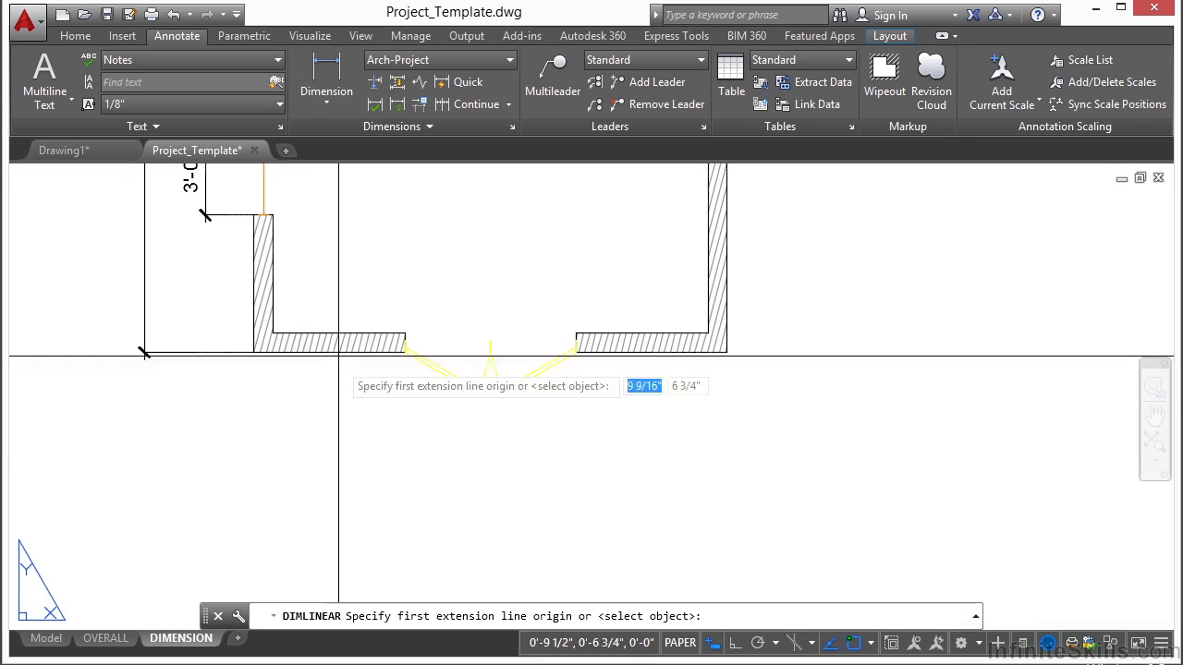
scroll(185, 352, up, 6)
click(248, 296)
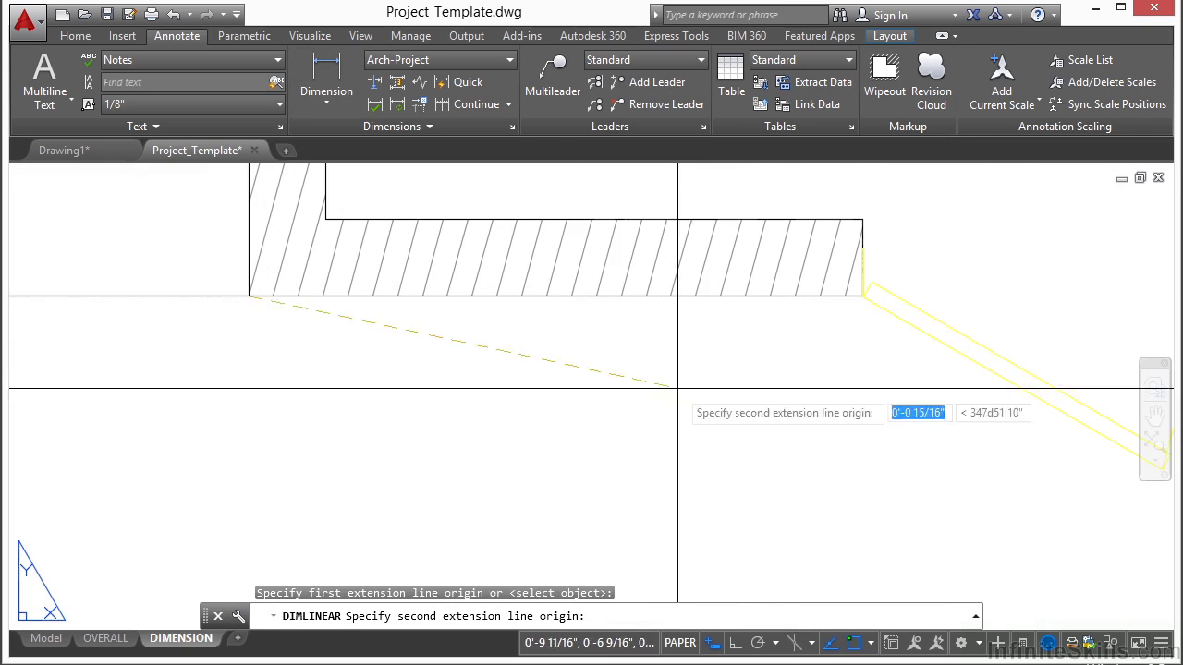
scroll(864, 301, up, 4)
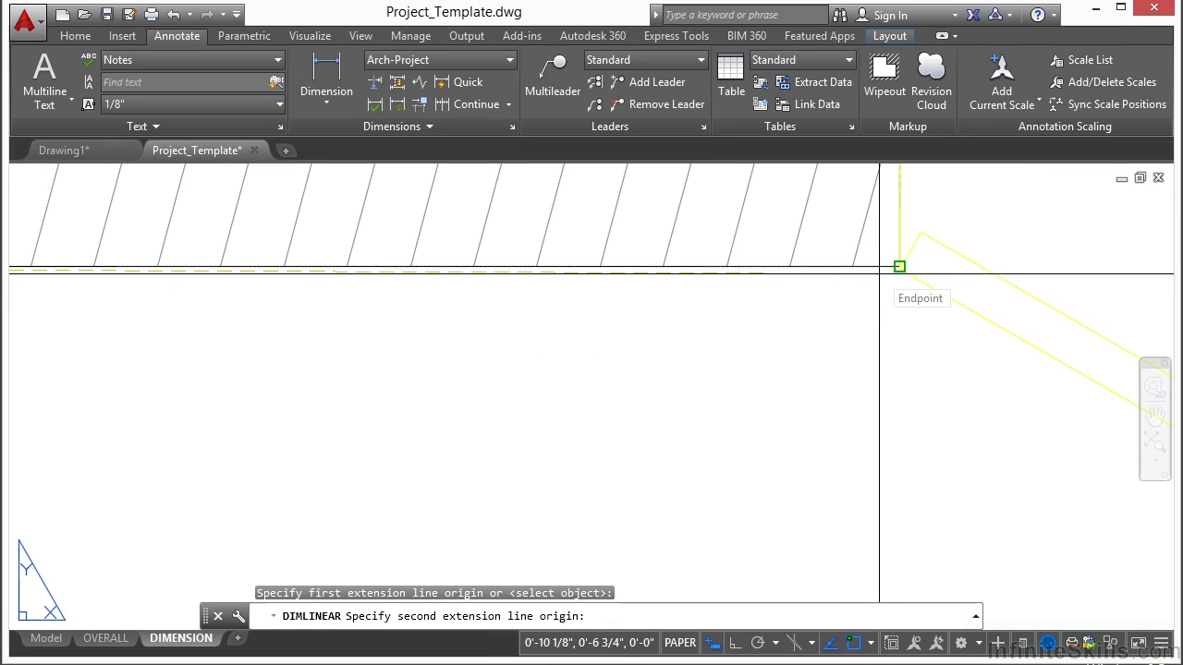
click(899, 267)
scroll(888, 277, down, 5)
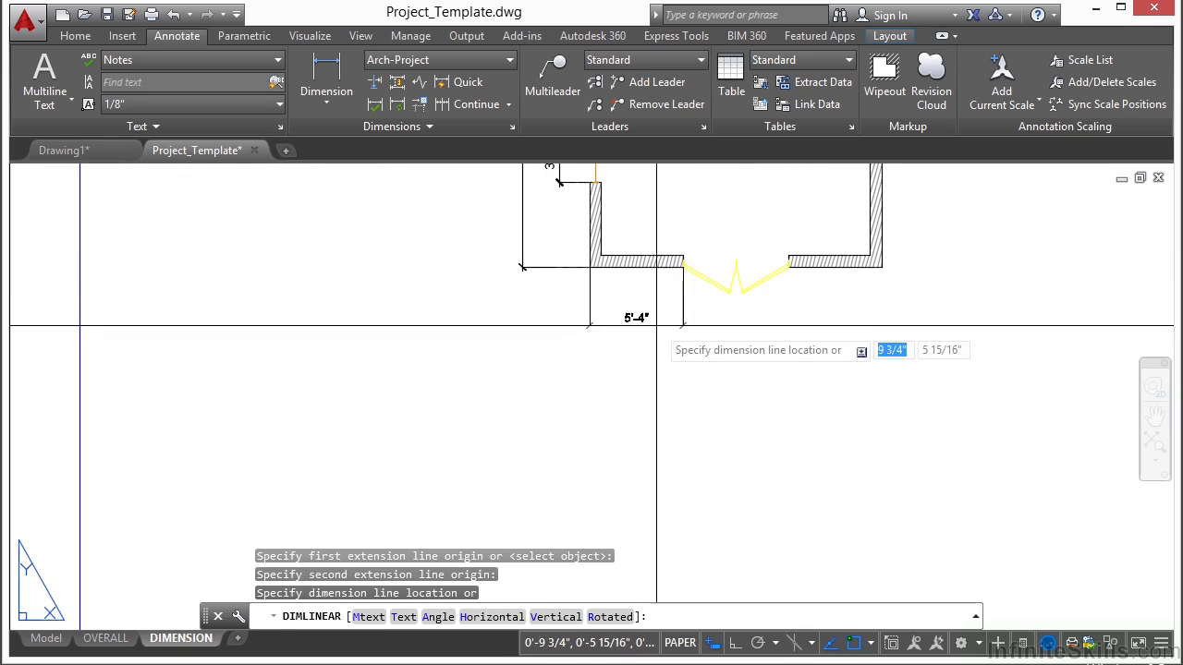
click(623, 333)
- Continue the bottom wall dimension across the double door opening to its far jamb and end the chain
click(476, 103)
scroll(713, 277, up, 5)
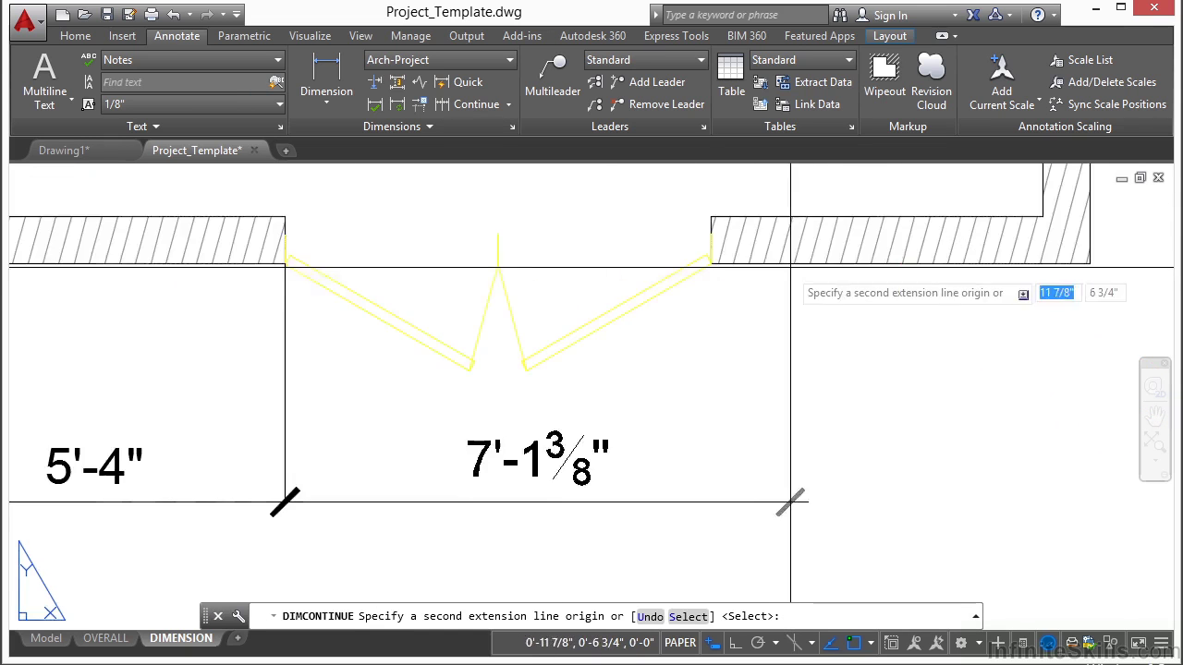
scroll(719, 271, down, 2)
click(709, 209)
scroll(739, 245, down, 2)
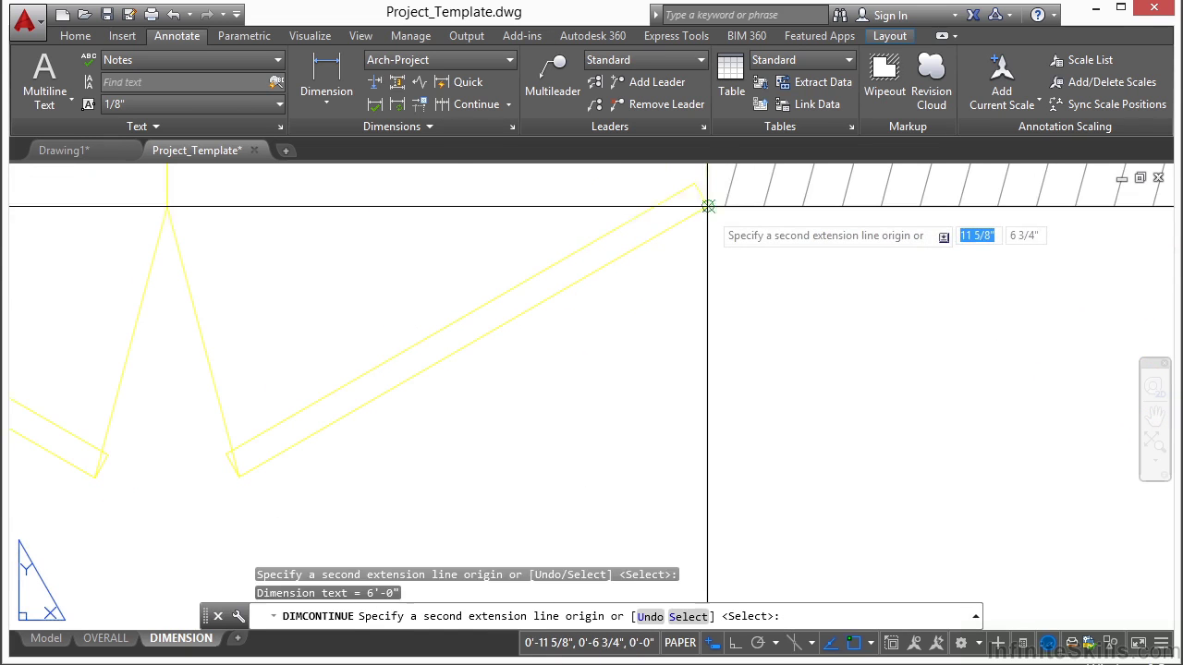
scroll(739, 245, down, 2)
key(Return)
key(Return)
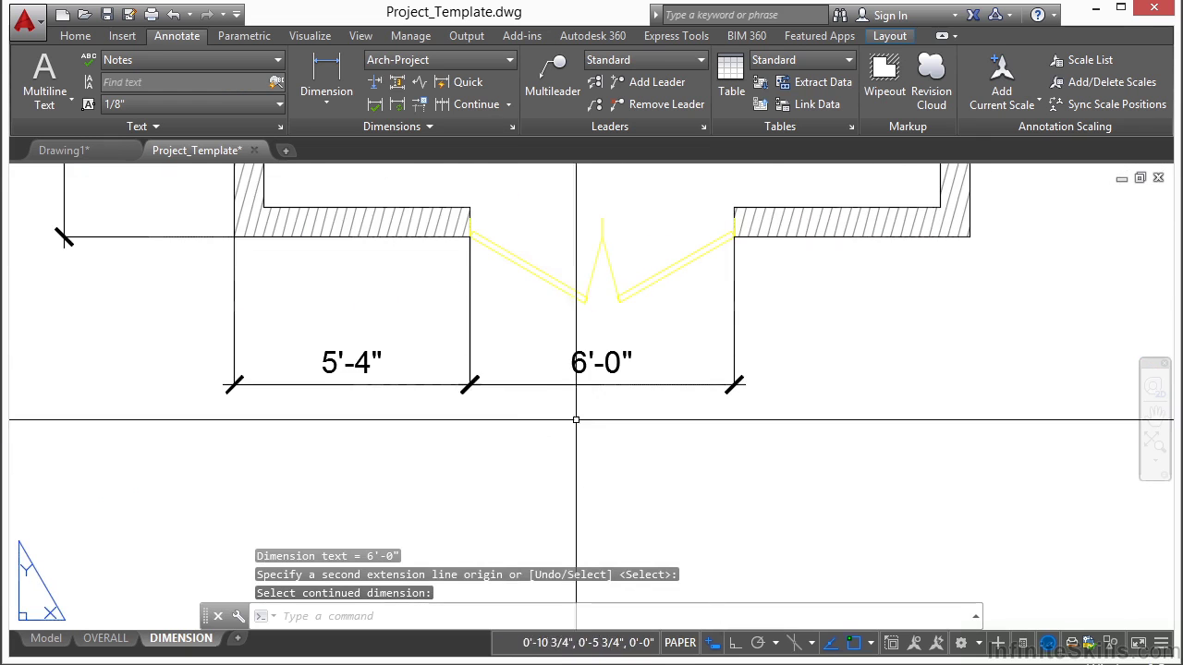
- Add a linear dimension from the top wall's left outer corner to the near jamb of its door, placed above the wall
scroll(721, 401, down, 2)
scroll(446, 414, down, 2)
middle_drag(473, 274, 472, 545)
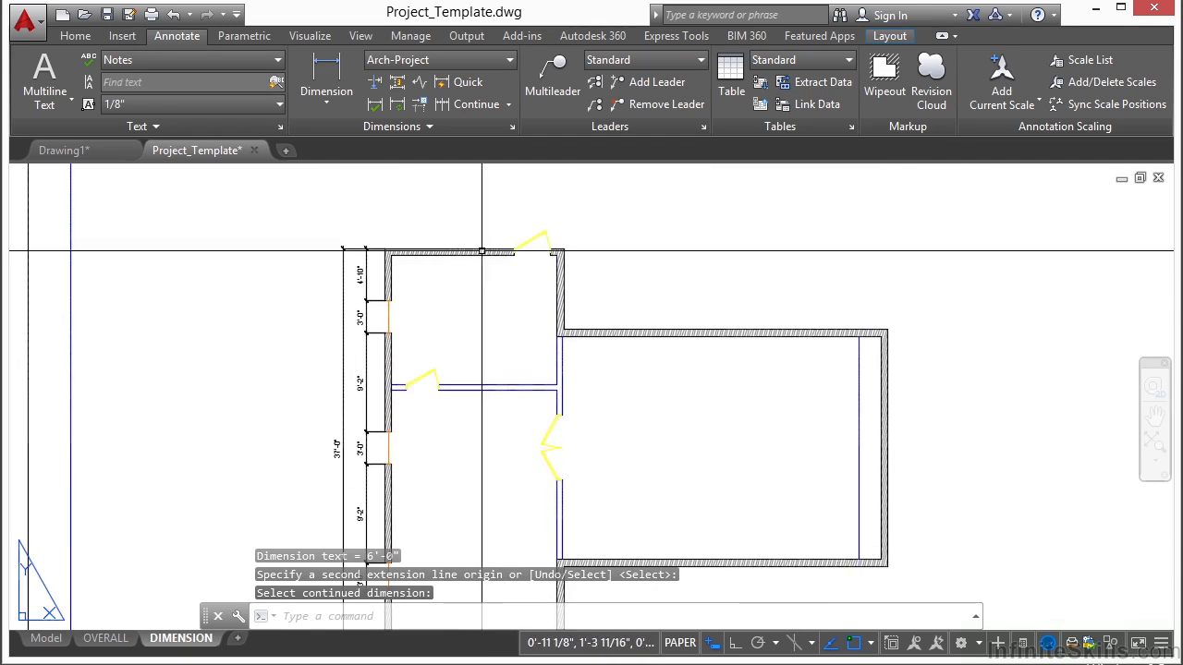
scroll(465, 210, up, 2)
click(326, 76)
scroll(368, 338, up, 4)
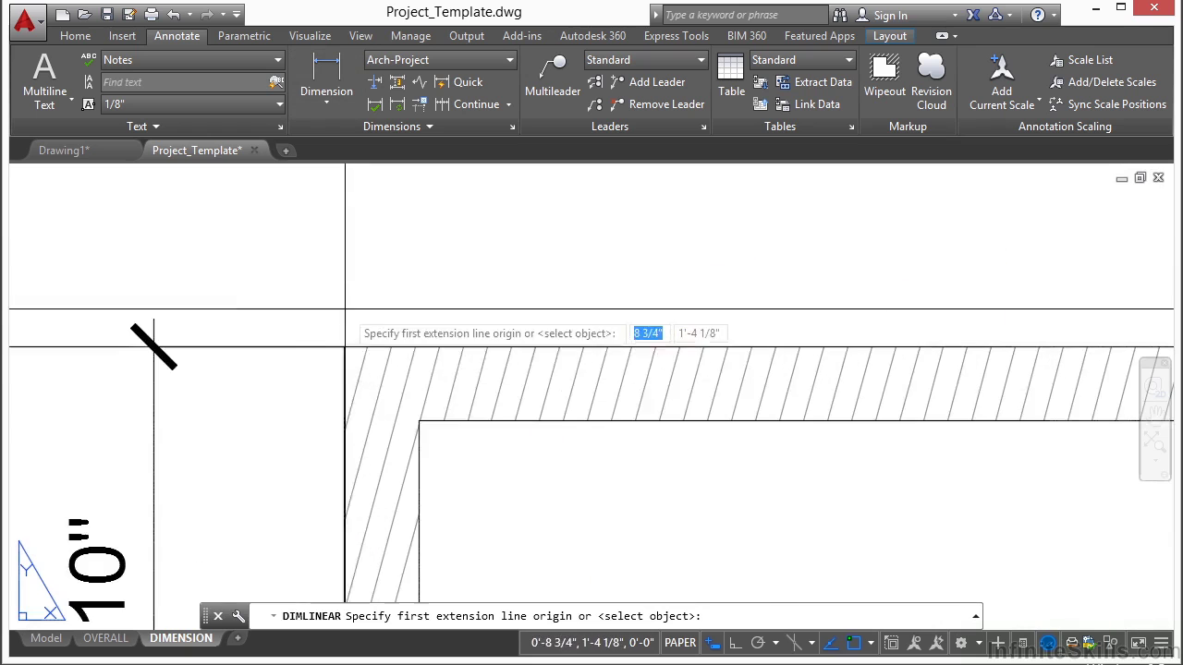
scroll(348, 351, down, 3)
click(328, 352)
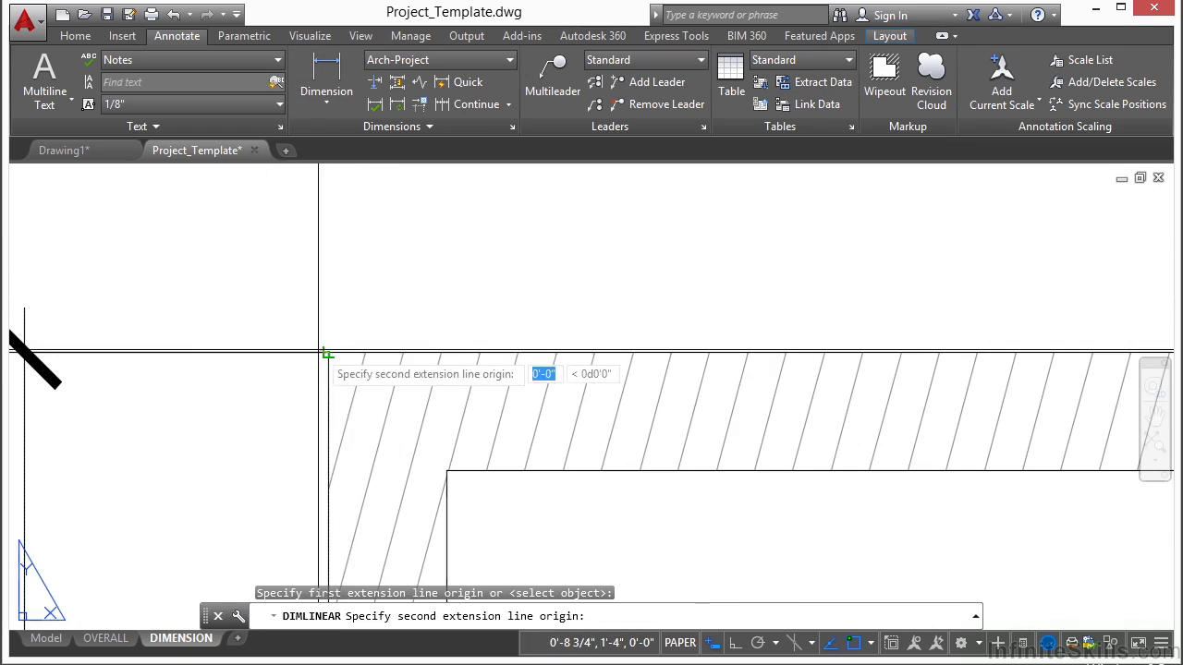
scroll(277, 342, down, 2)
scroll(752, 317, up, 5)
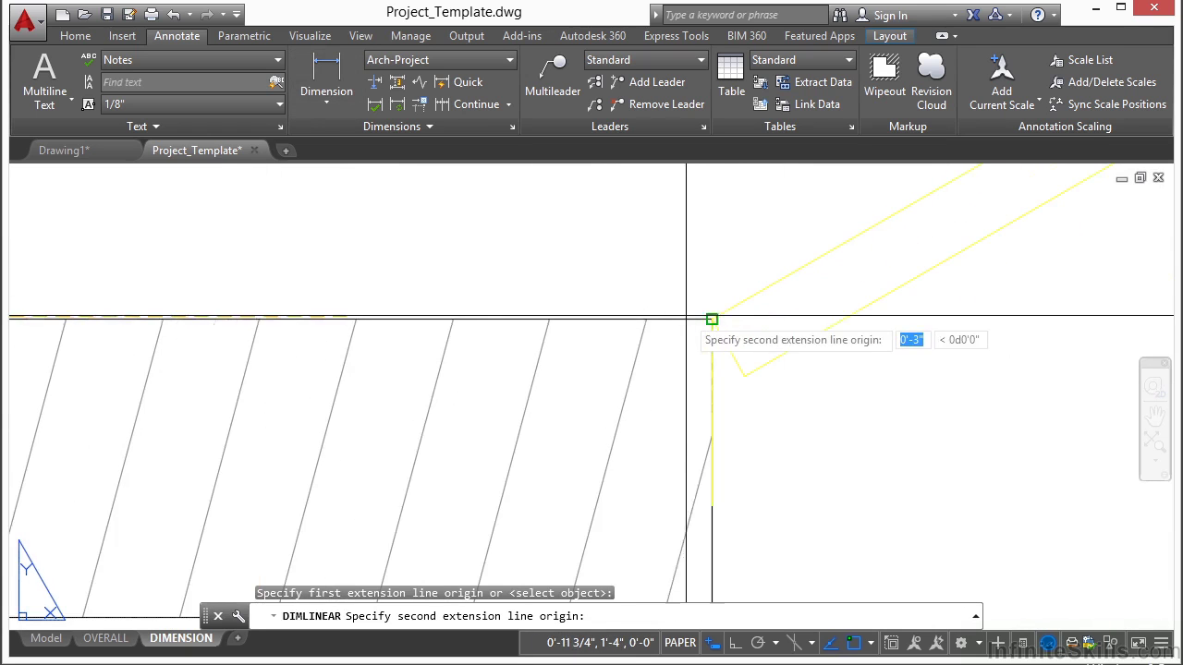
click(711, 320)
scroll(708, 319, down, 5)
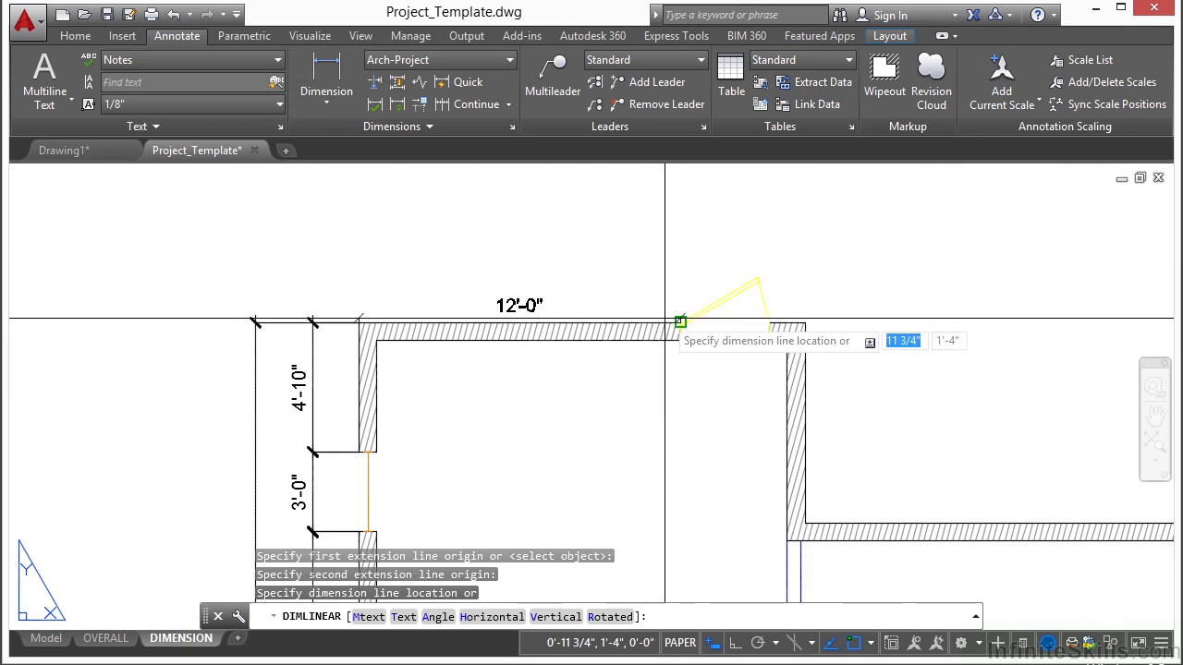
click(660, 247)
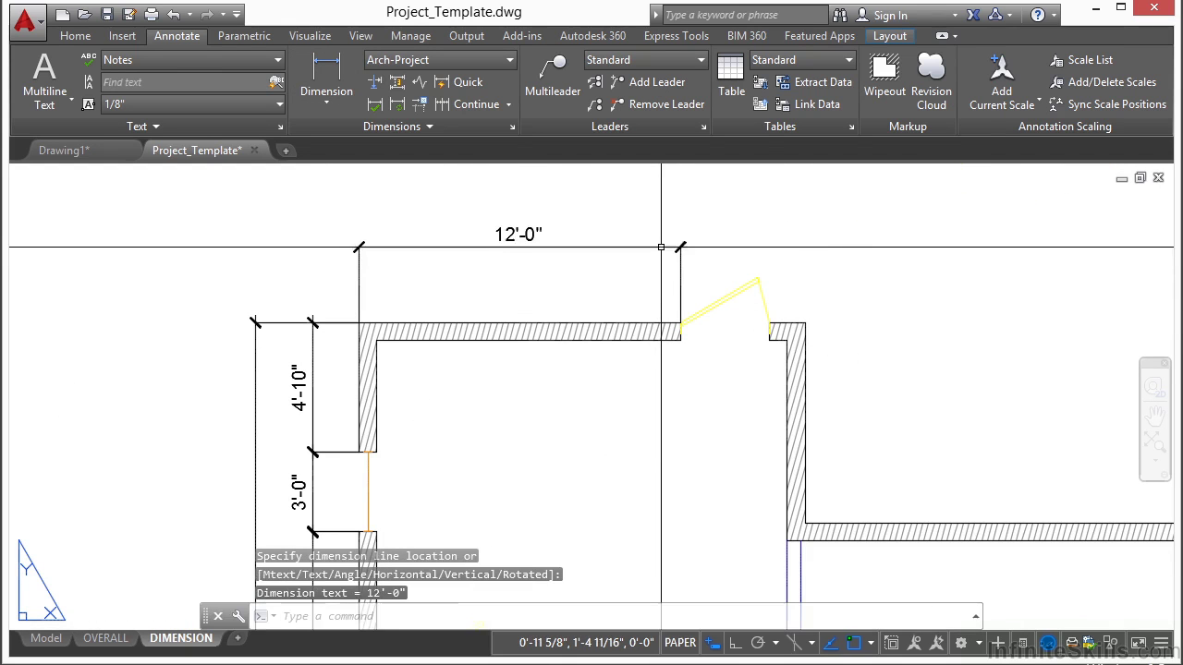
- Continue the top wall dimension across the door opening to its far jamb and end the chain
click(475, 104)
scroll(776, 329, up, 5)
scroll(689, 355, down, 3)
click(664, 368)
scroll(663, 368, down, 3)
key(Return)
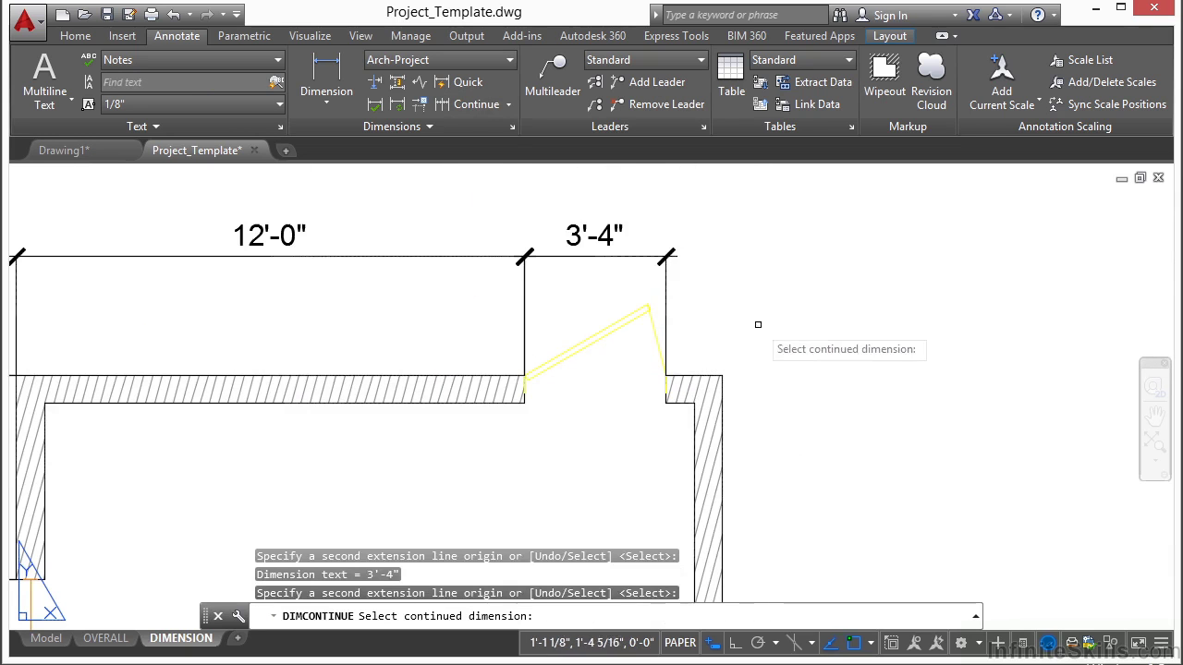
key(Return)
- Add an overall linear dimension between the top wall's left and right outer corners, placed above the door dimension chain
scroll(777, 316, down, 2)
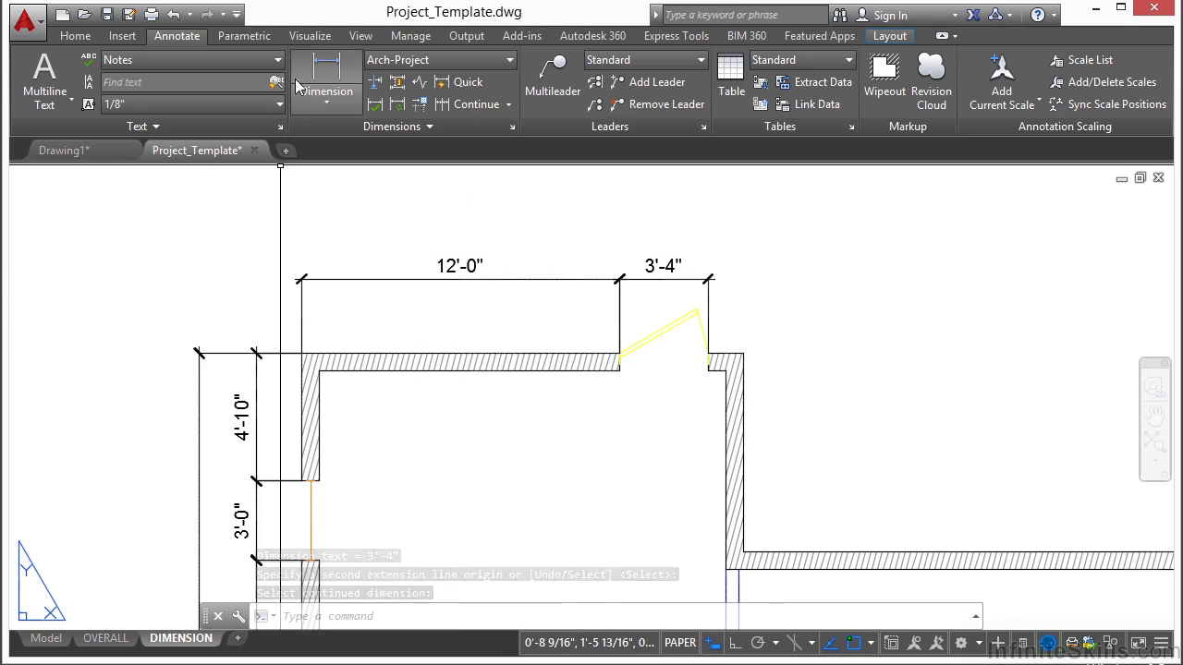
click(326, 81)
scroll(309, 359, up, 5)
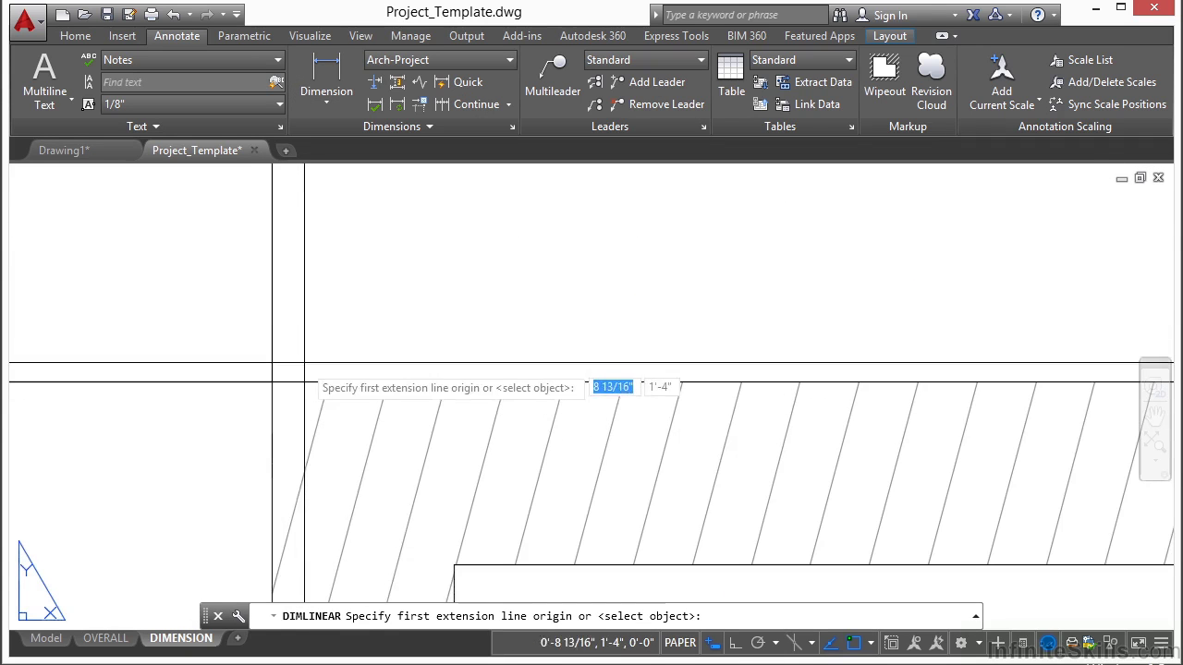
click(271, 380)
scroll(123, 372, down, 4)
scroll(802, 460, up, 6)
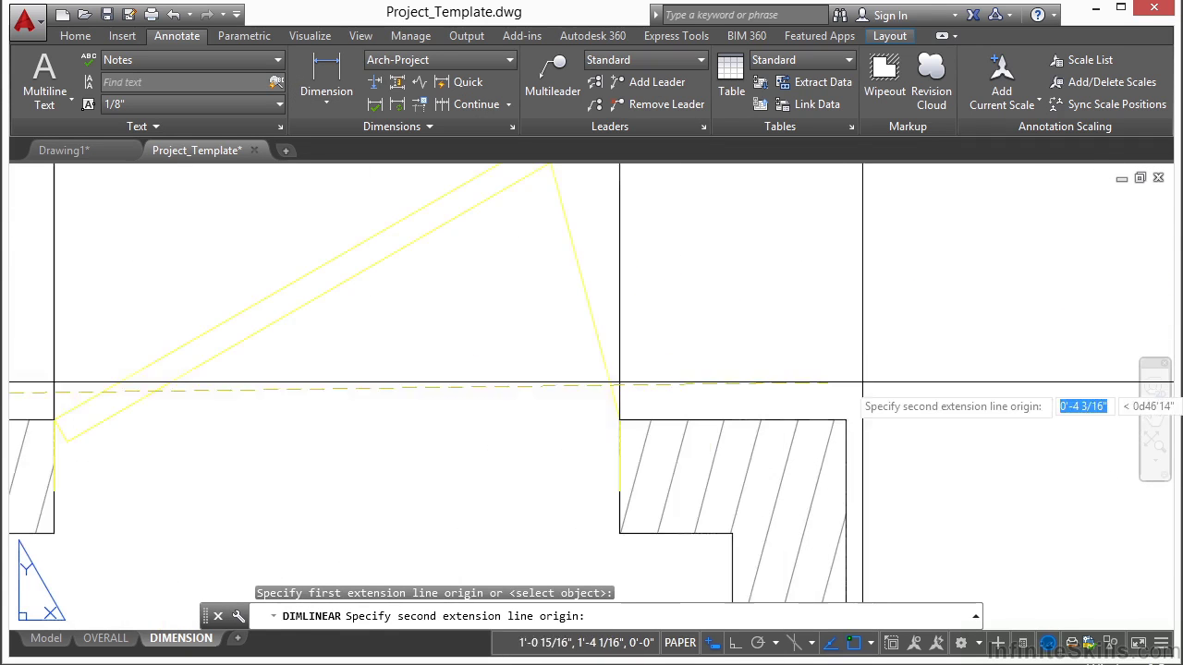
click(802, 460)
scroll(802, 460, down, 6)
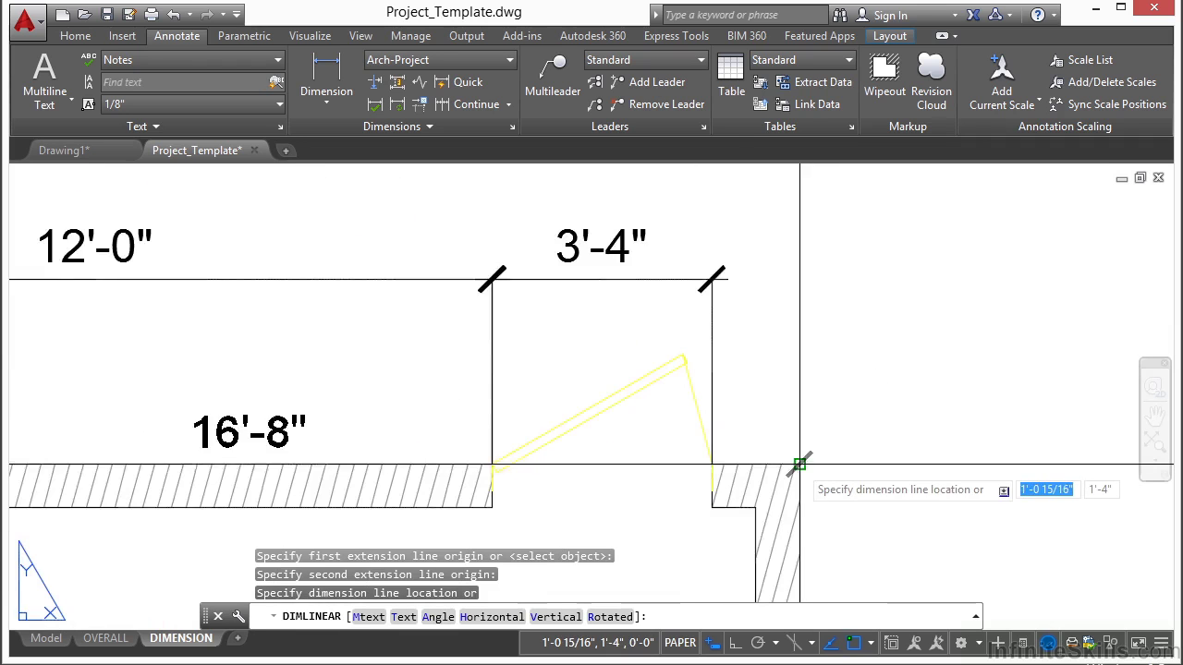
click(825, 353)
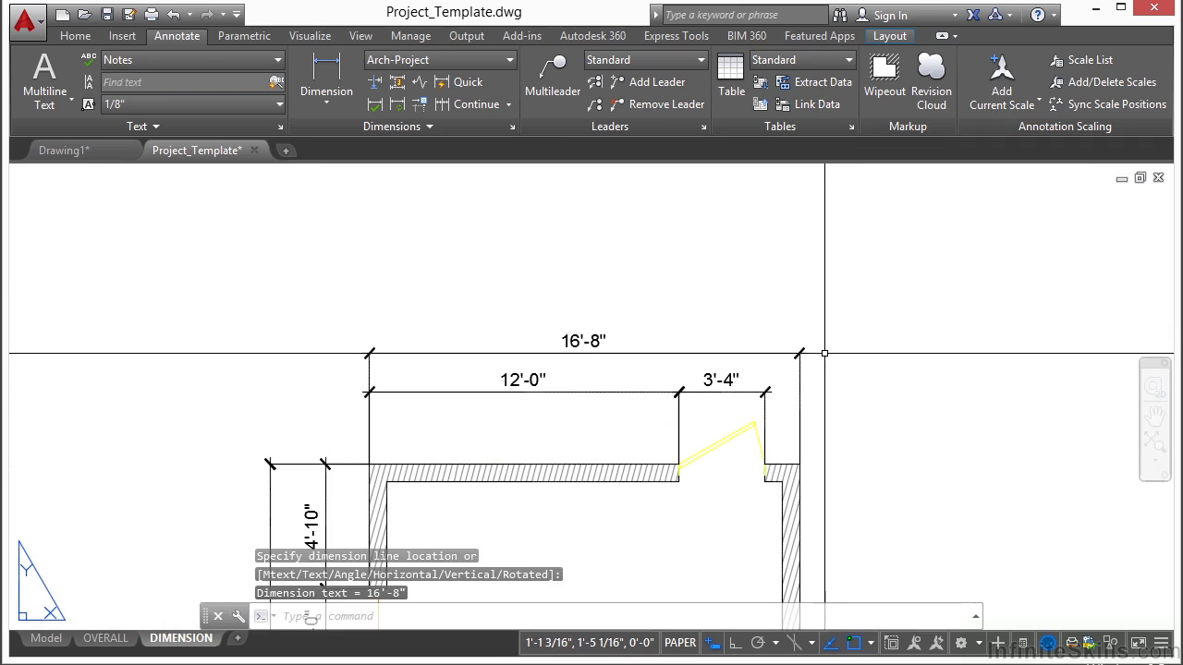
- Continue the overall top wall dimension to the upper outer corner of the large right-hand room and end the chain
click(479, 108)
scroll(138, 195, down, 4)
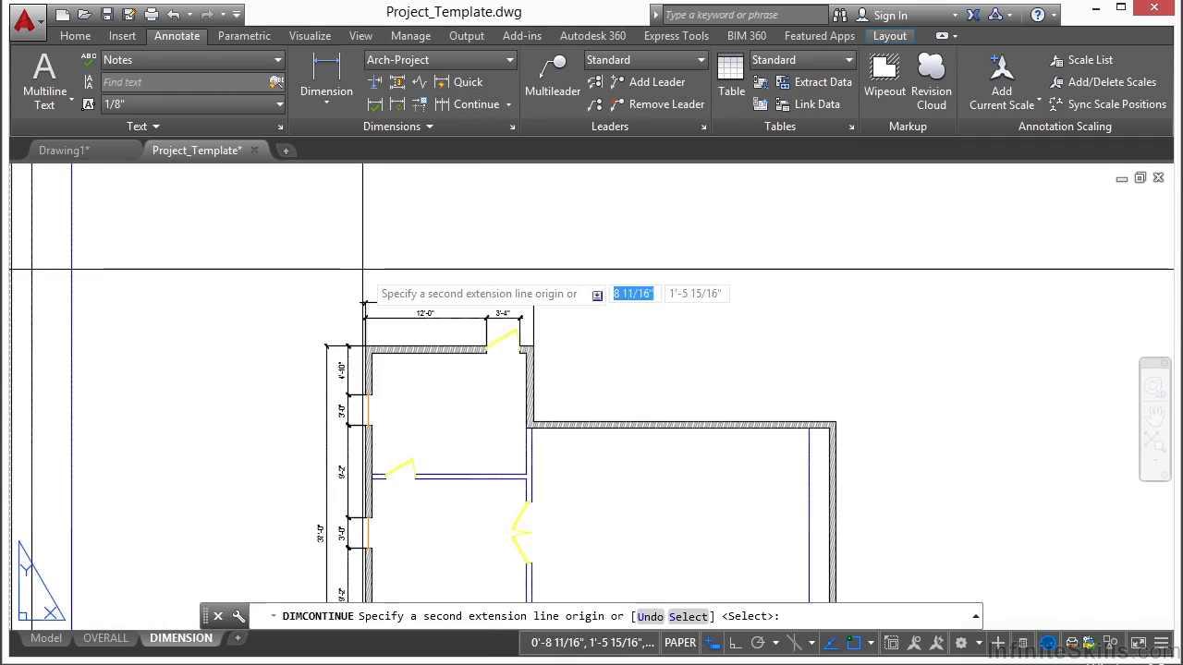
scroll(901, 397, up, 8)
scroll(761, 428, up, 5)
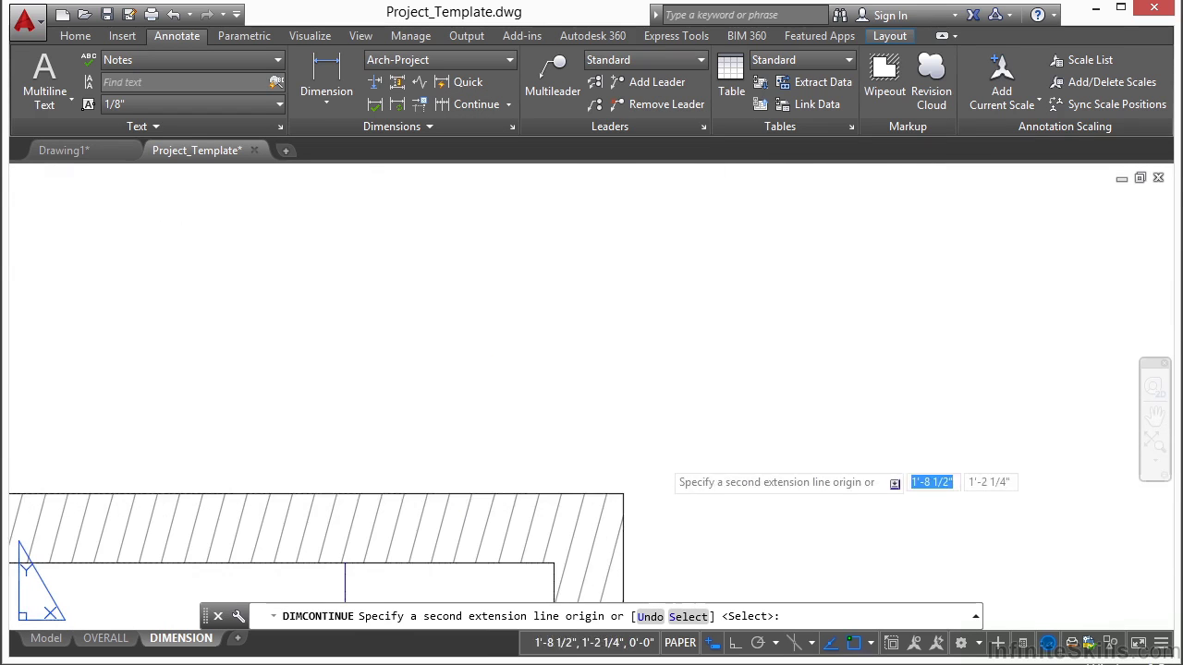
click(624, 495)
key(Return)
scroll(813, 404, down, 10)
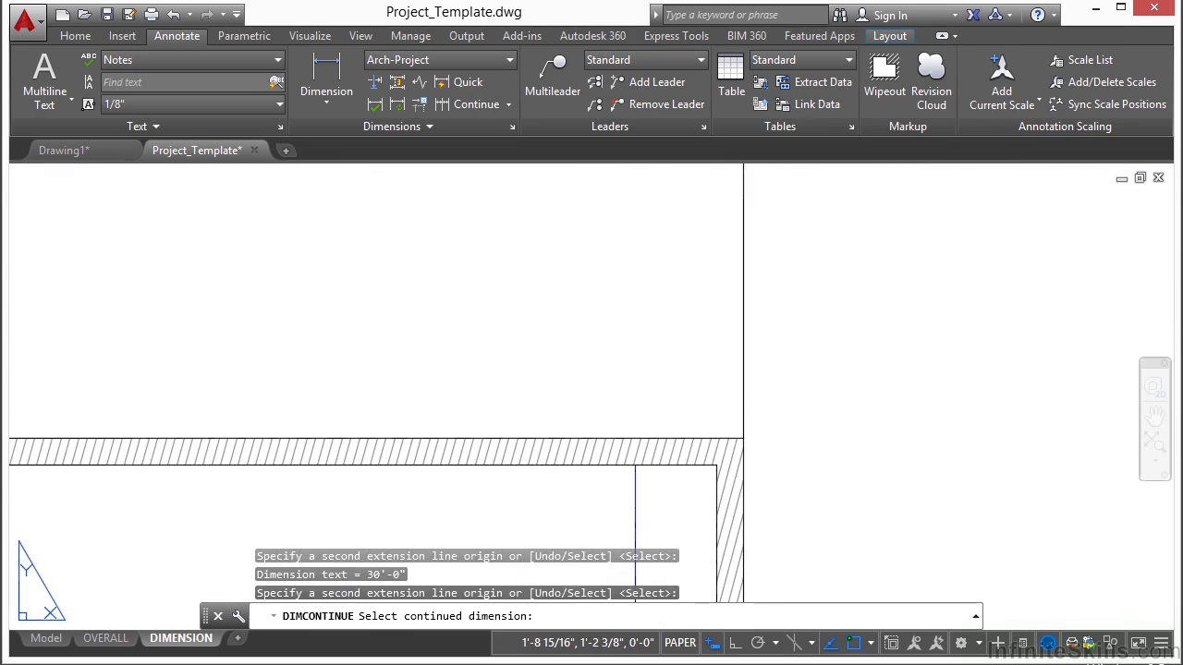
key(Return)
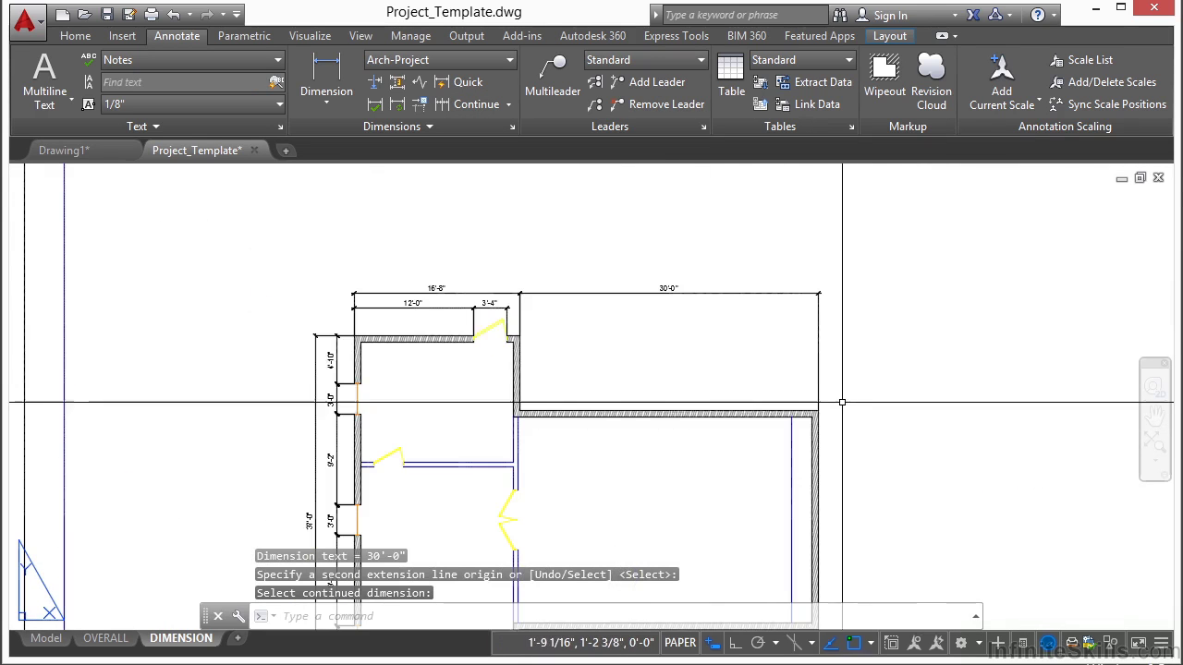
- Add a full-width linear dimension from the building's upper left corner to the large room's upper right corner, using Endpoint snap, above the other dimensions
click(325, 69)
scroll(274, 309, up, 8)
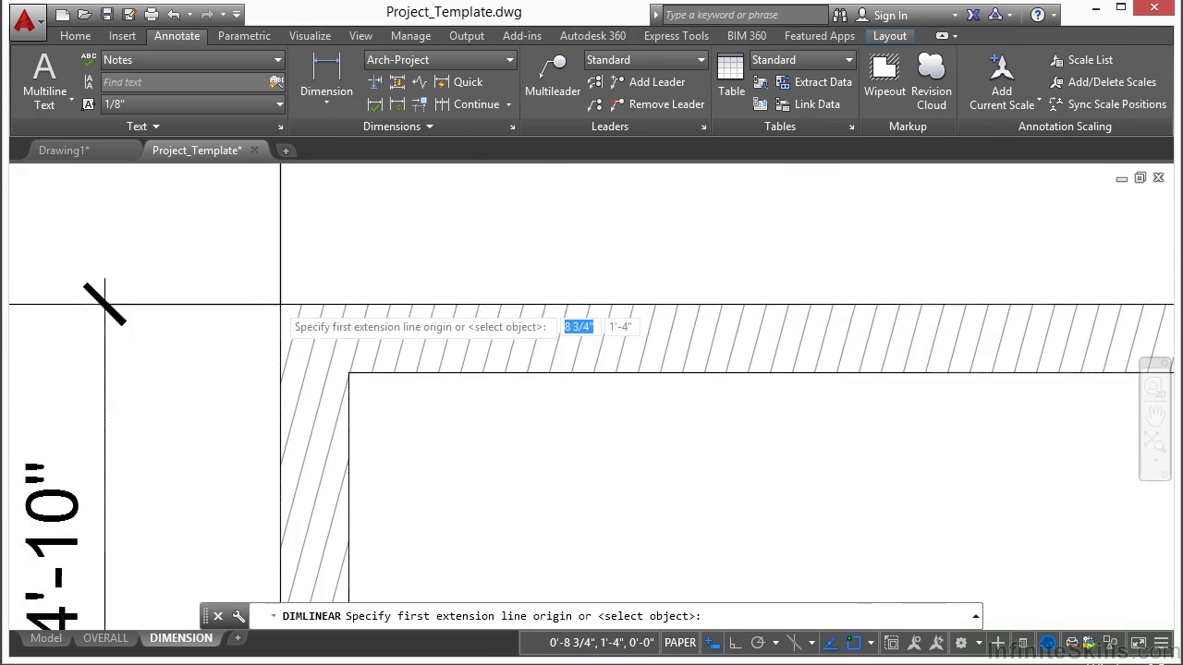
click(275, 308)
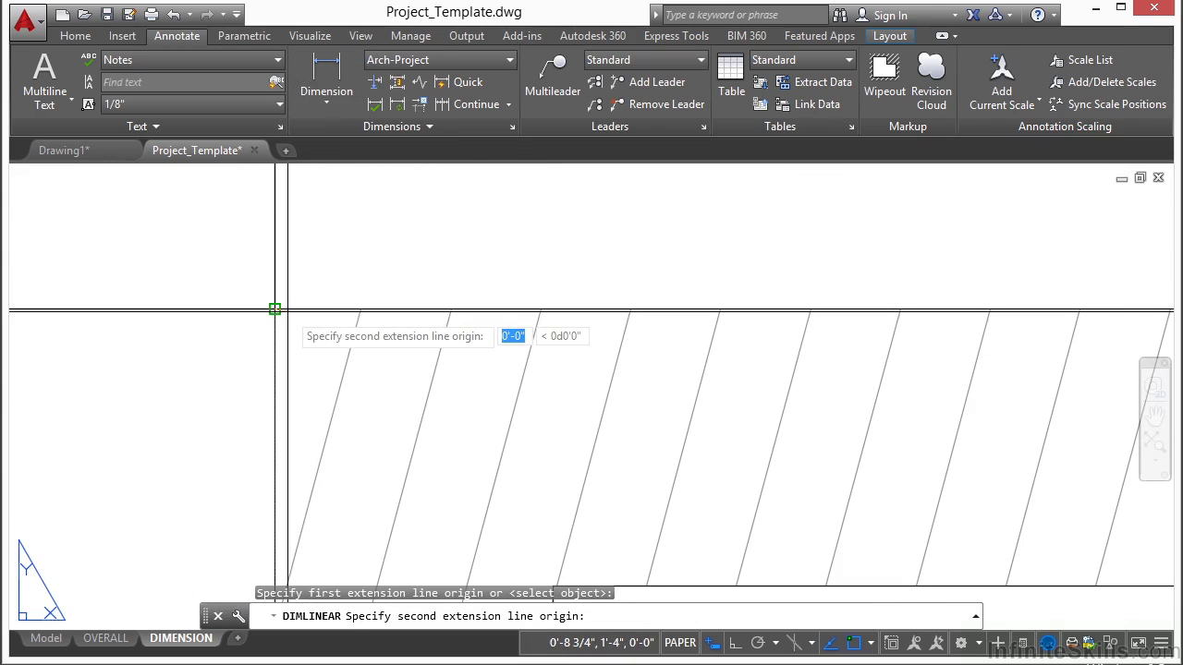
scroll(272, 308, down, 8)
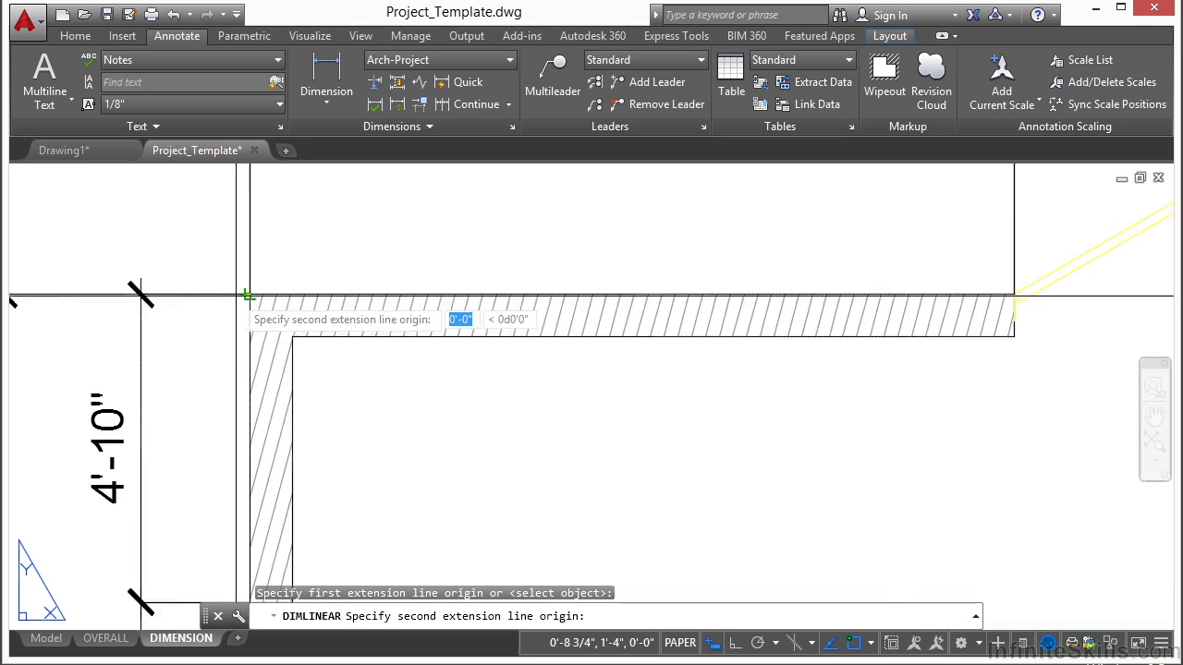
scroll(954, 421, up, 6)
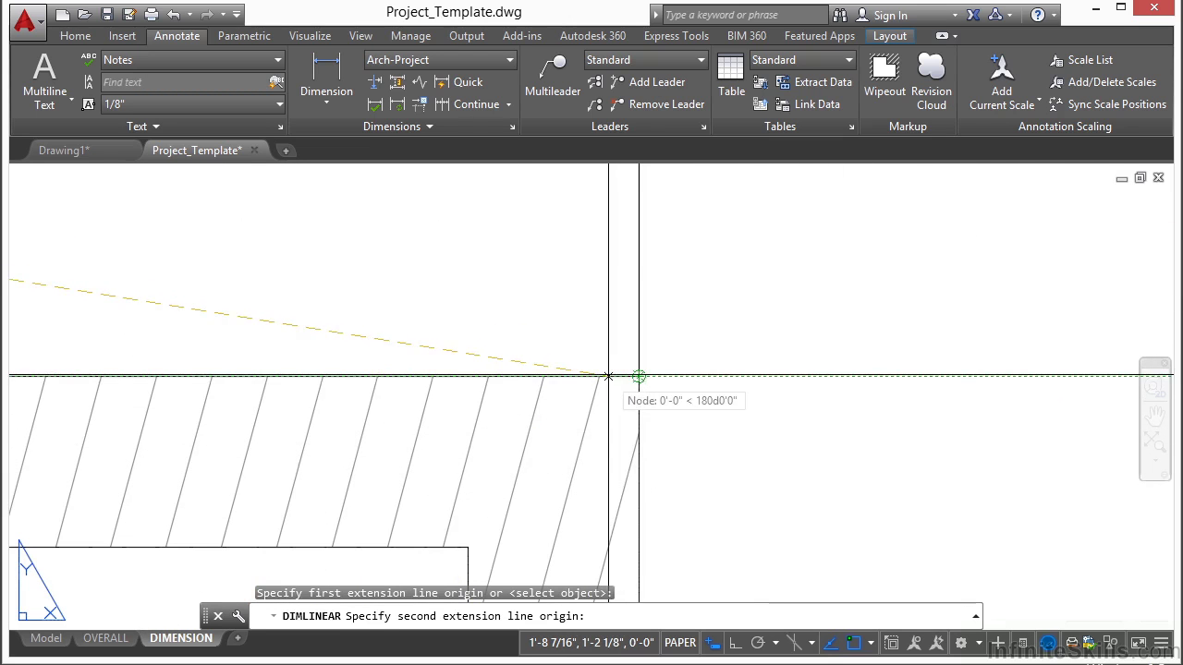
text(END)
key(Return)
scroll(650, 383, up, 1)
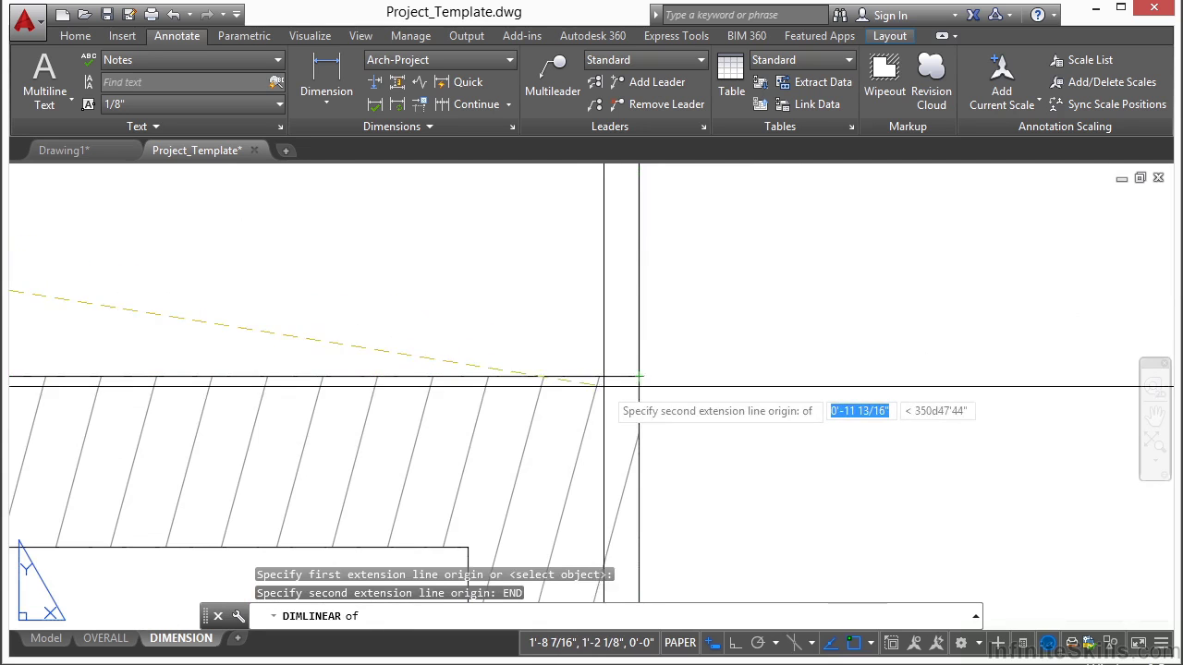
click(658, 370)
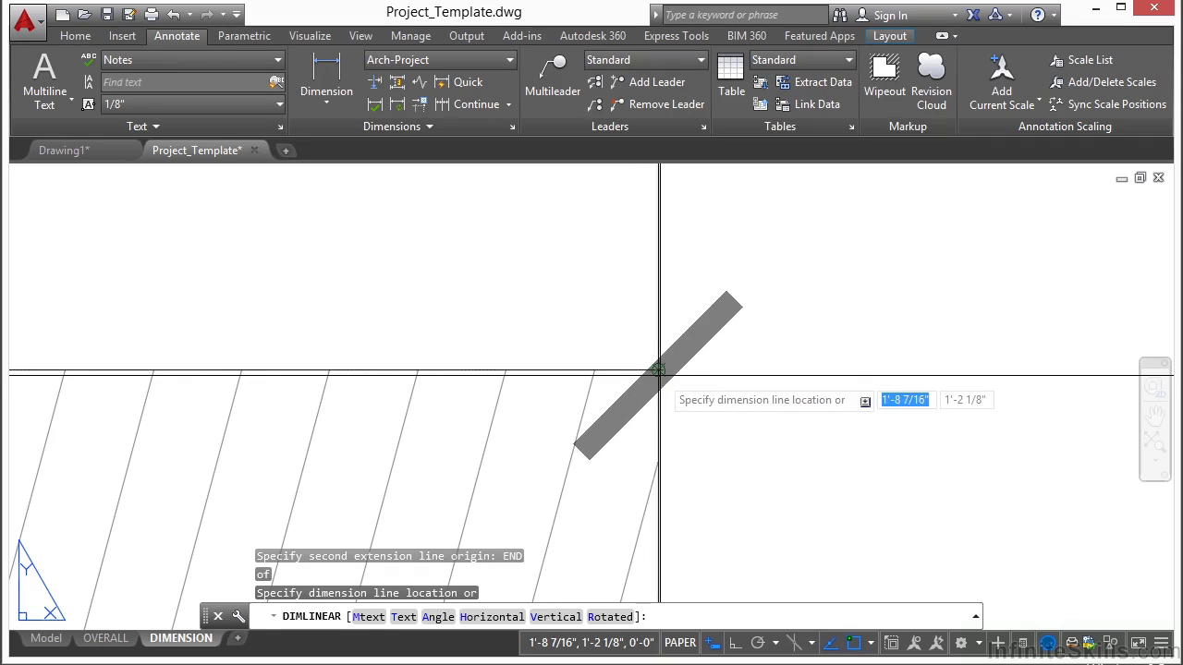
scroll(767, 383, down, 5)
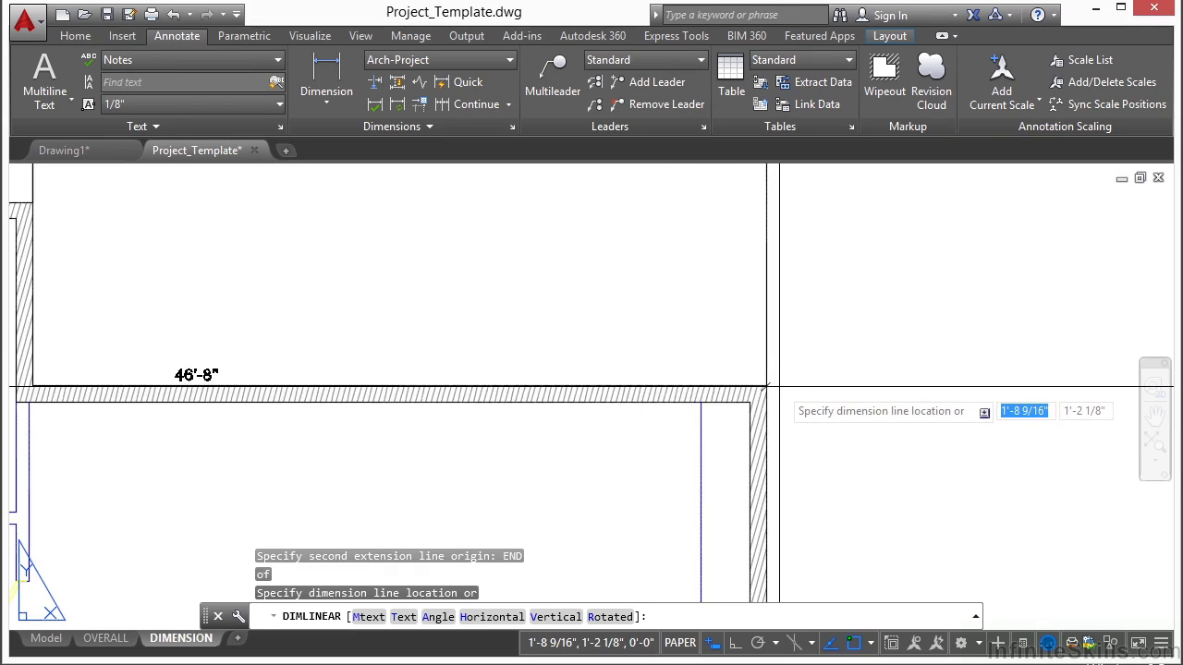
scroll(540, 253, up, 2)
click(541, 253)
- Add a vertical linear dimension from the narrow block's upper right outer corner to the large room's upper right corner, placed right of the building
scroll(637, 331, down, 2)
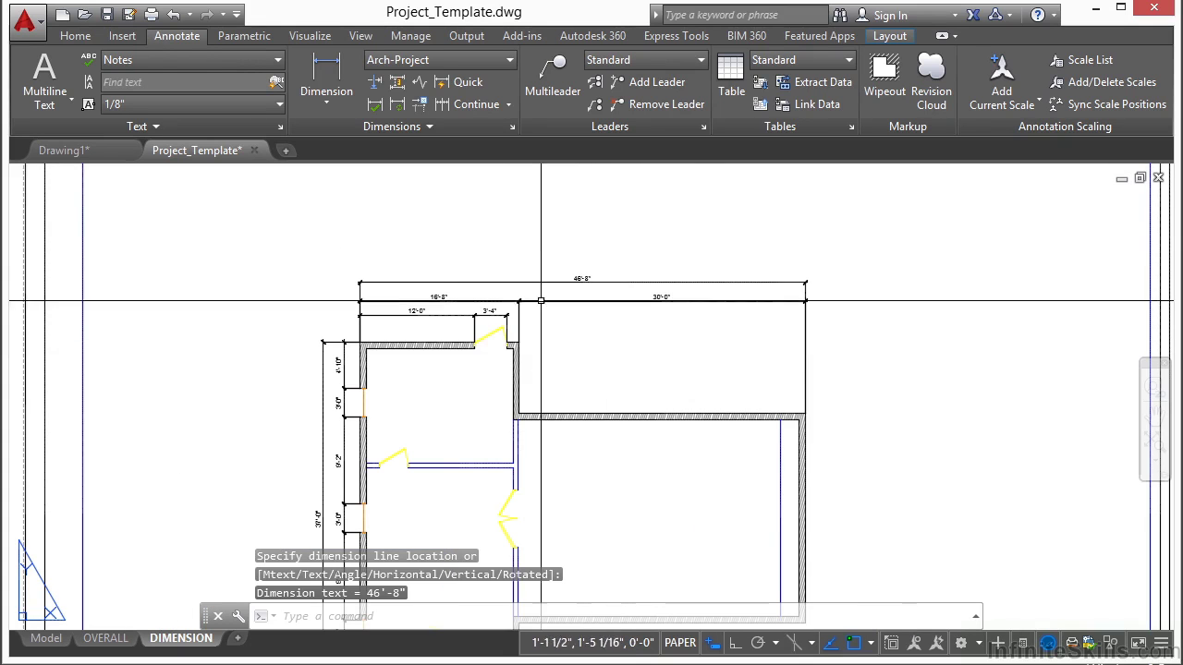
click(318, 72)
scroll(546, 315, up, 5)
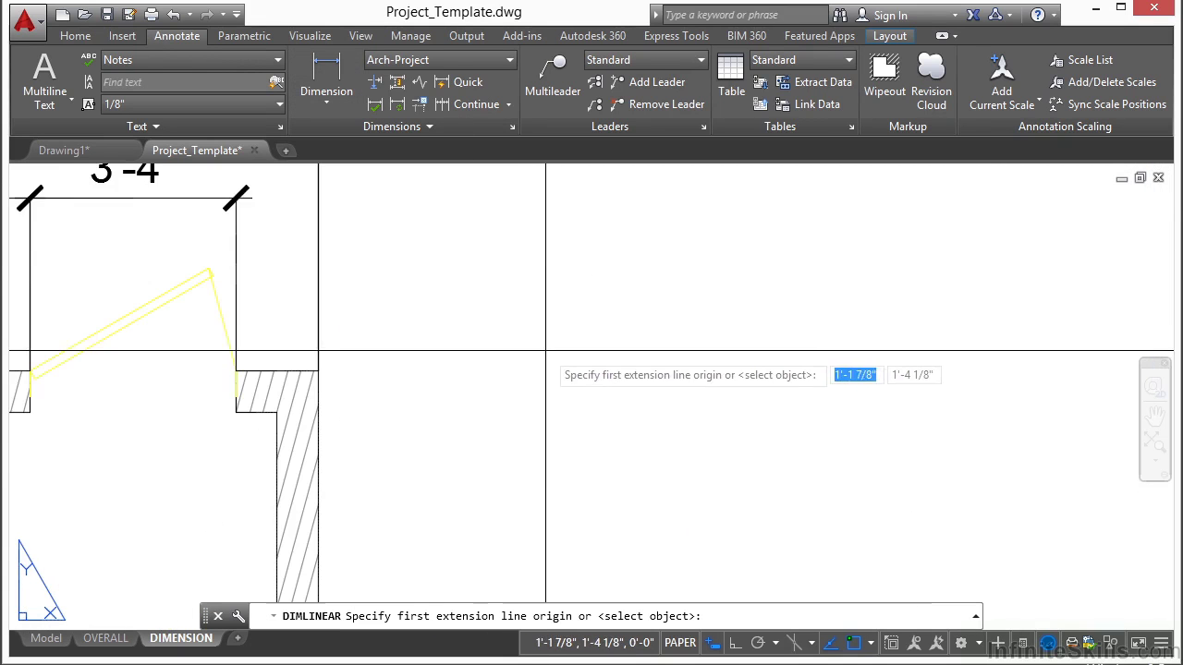
scroll(319, 384, up, 2)
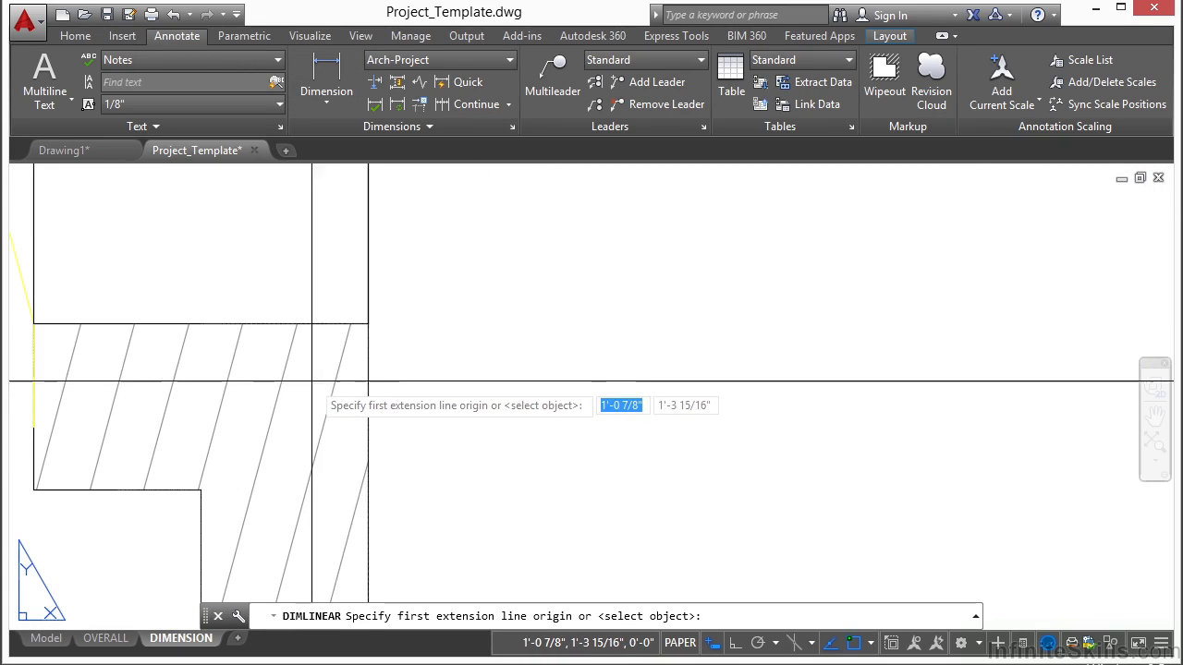
click(368, 330)
scroll(382, 330, down, 4)
scroll(815, 447, up, 4)
scroll(822, 466, up, 4)
click(795, 361)
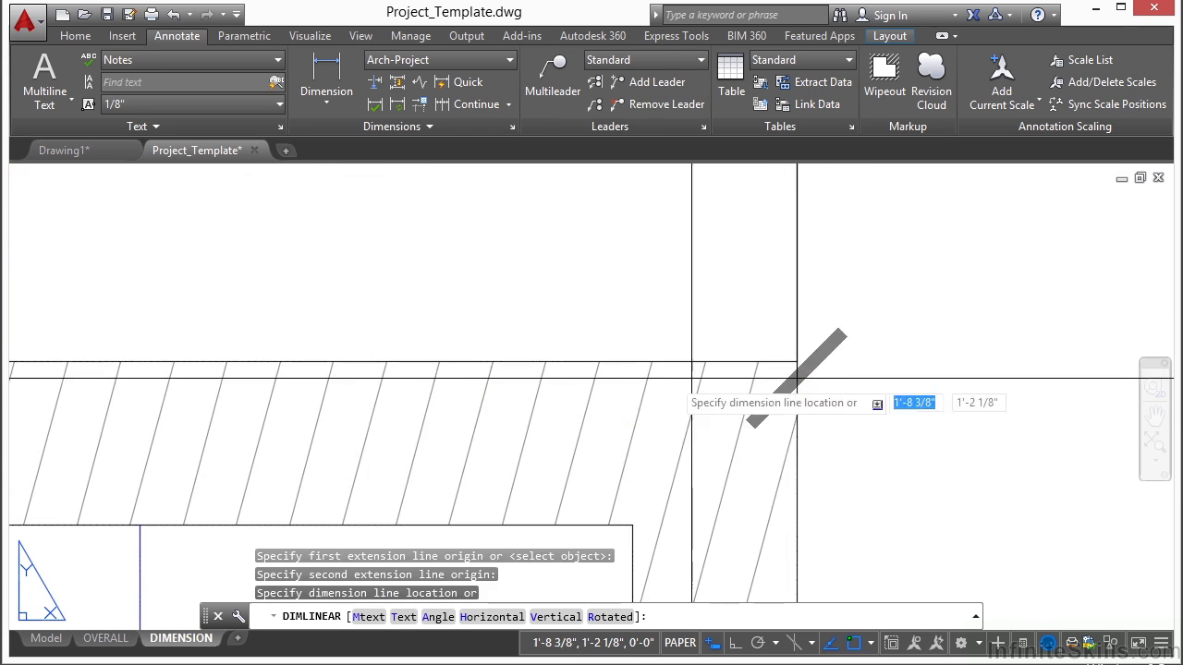
scroll(463, 378, down, 4)
scroll(540, 374, down, 4)
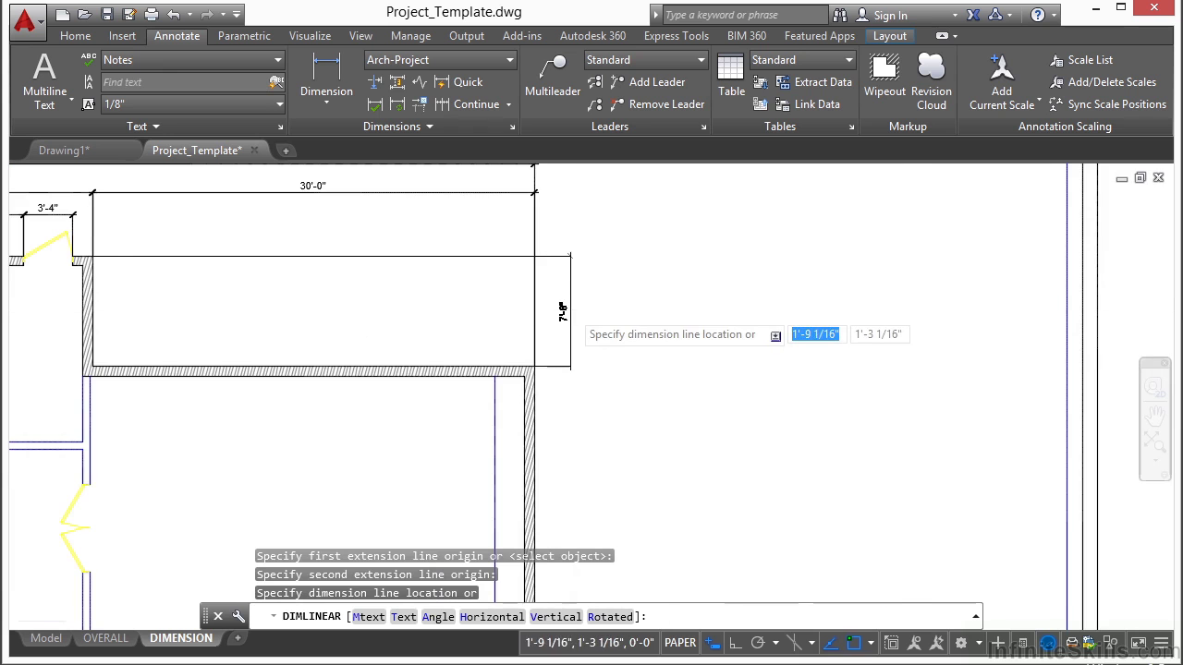
scroll(561, 311, down, 3)
click(580, 315)
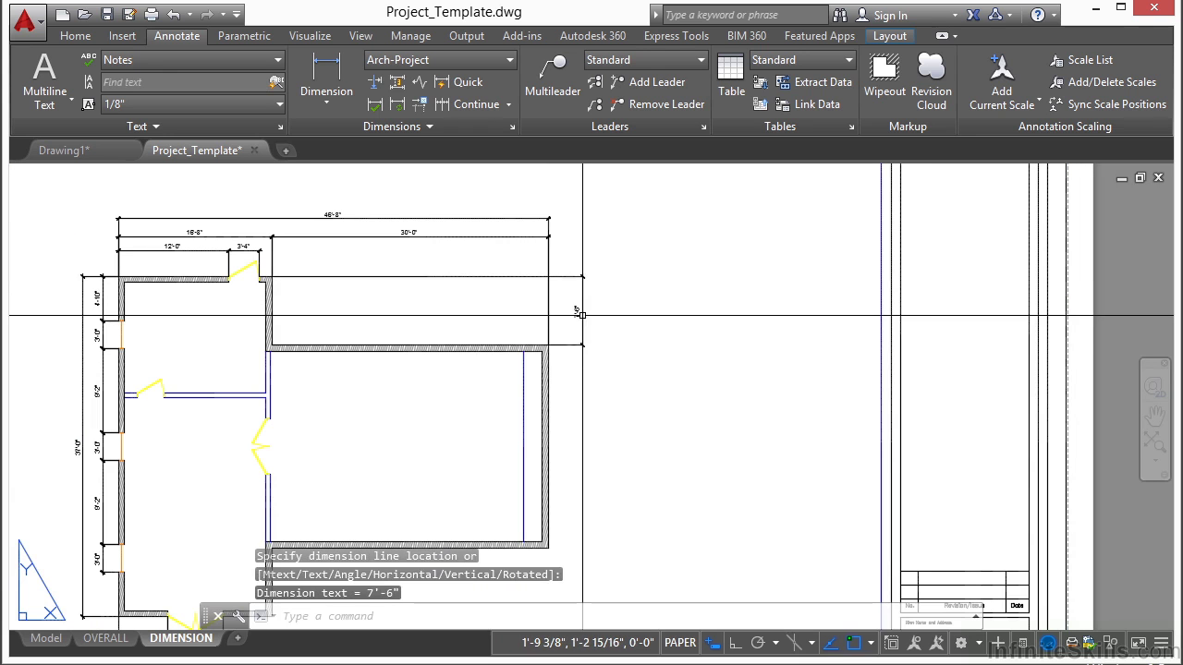
- Continue the right-side vertical dimension down to the large room's lower right outer corner and end the chain
click(471, 102)
scroll(564, 411, up, 5)
scroll(546, 389, up, 3)
click(494, 389)
scroll(555, 416, down, 3)
key(Return)
scroll(582, 411, down, 5)
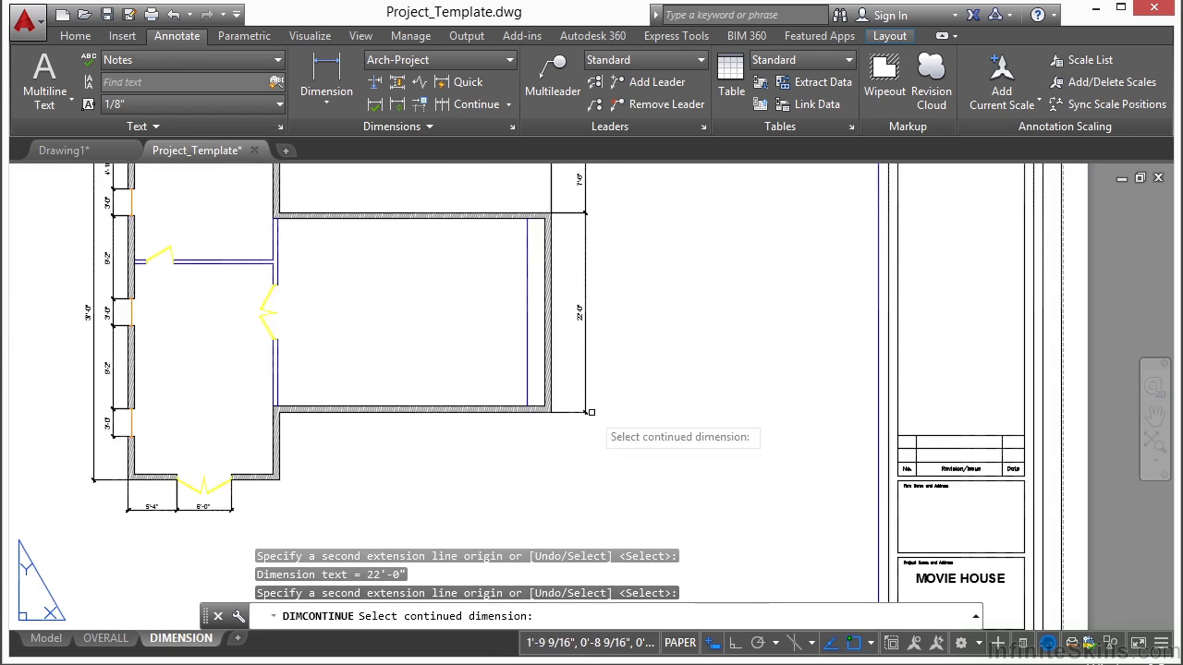
key(Return)
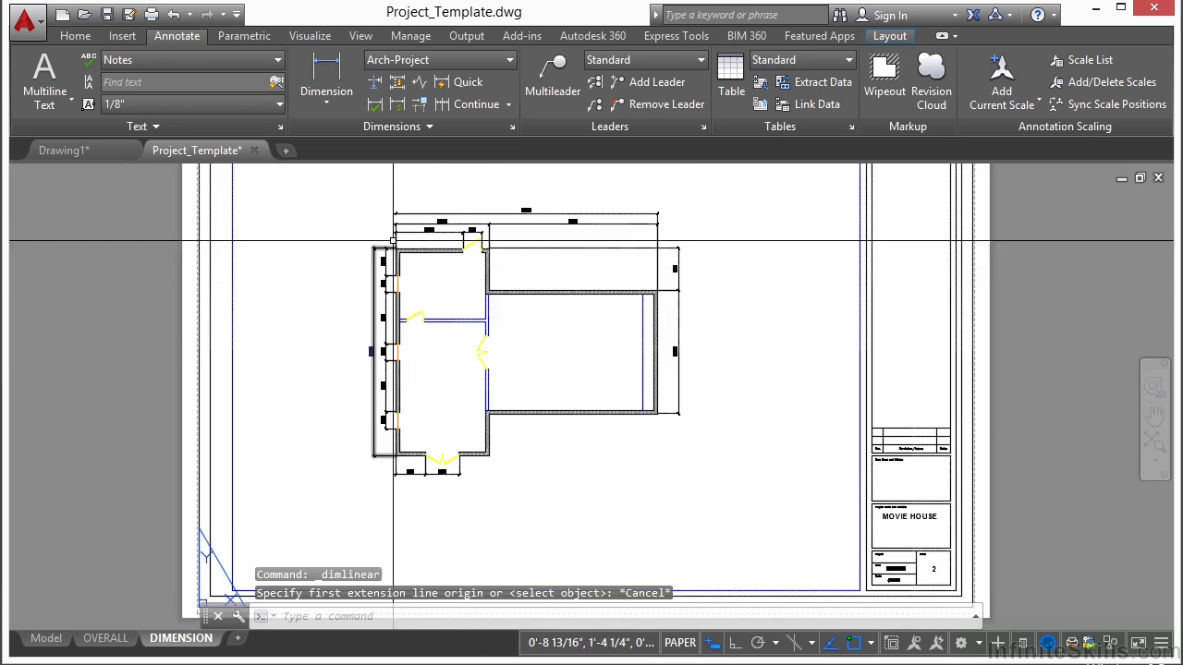
- Add a vertical linear dimension inside the upper left room, from the partition's upper face at the door jamb perpendicular to the top wall's inner face
scroll(407, 207, up, 3)
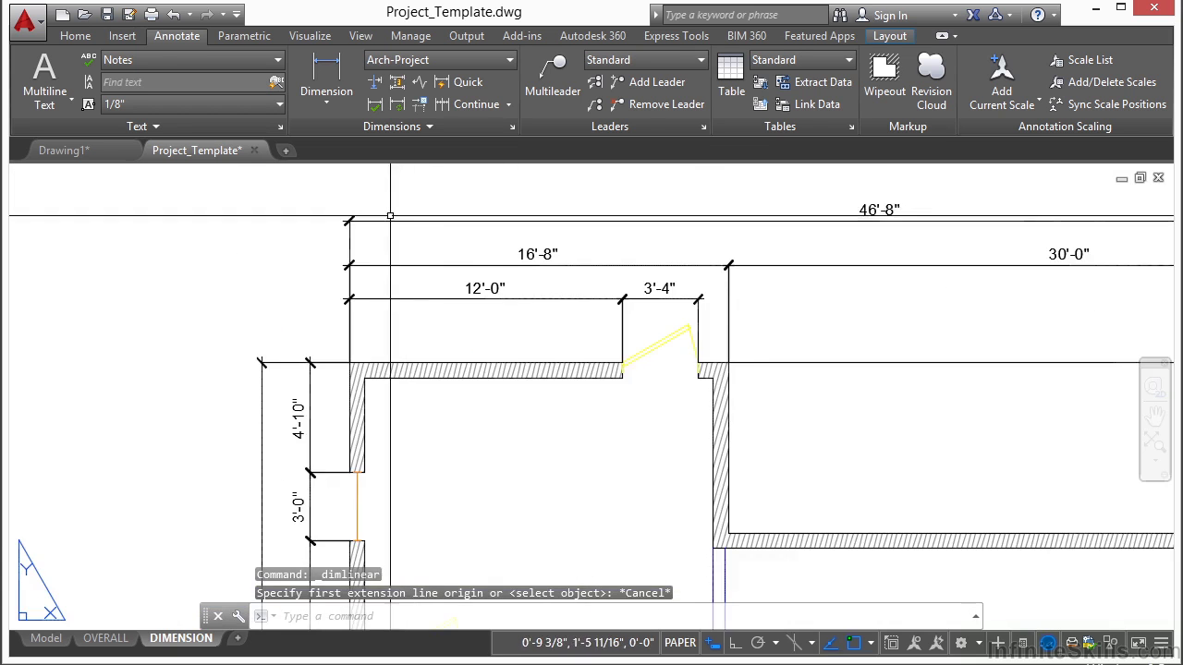
scroll(426, 258, down, 2)
middle_drag(694, 397, 702, 272)
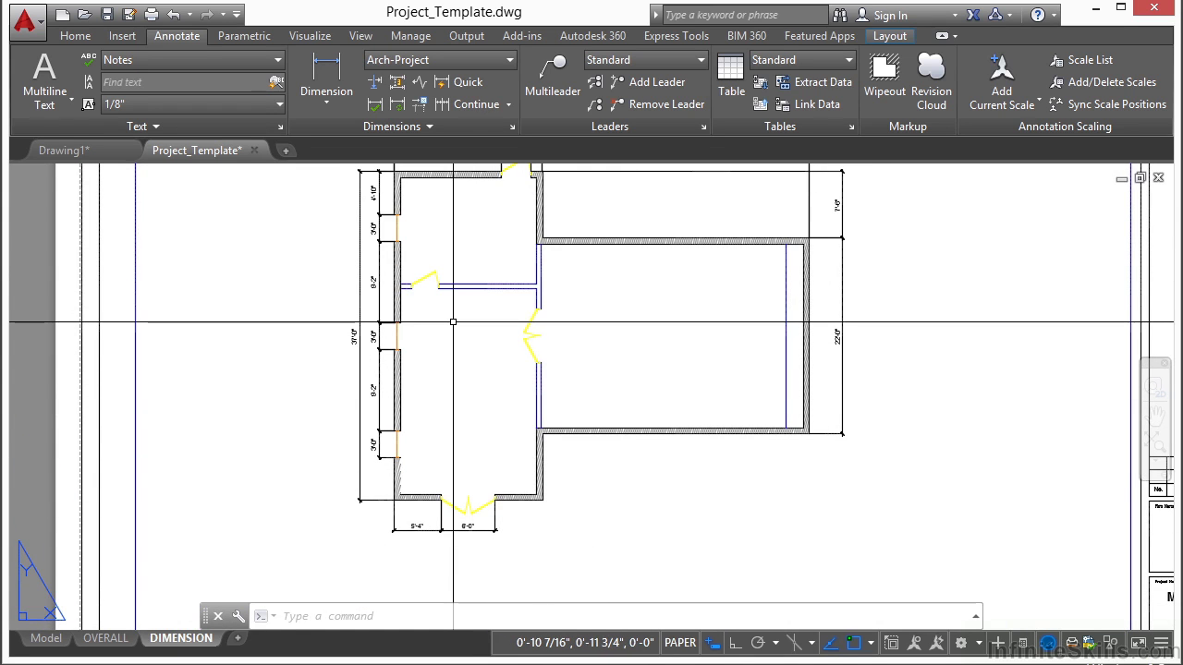
click(326, 70)
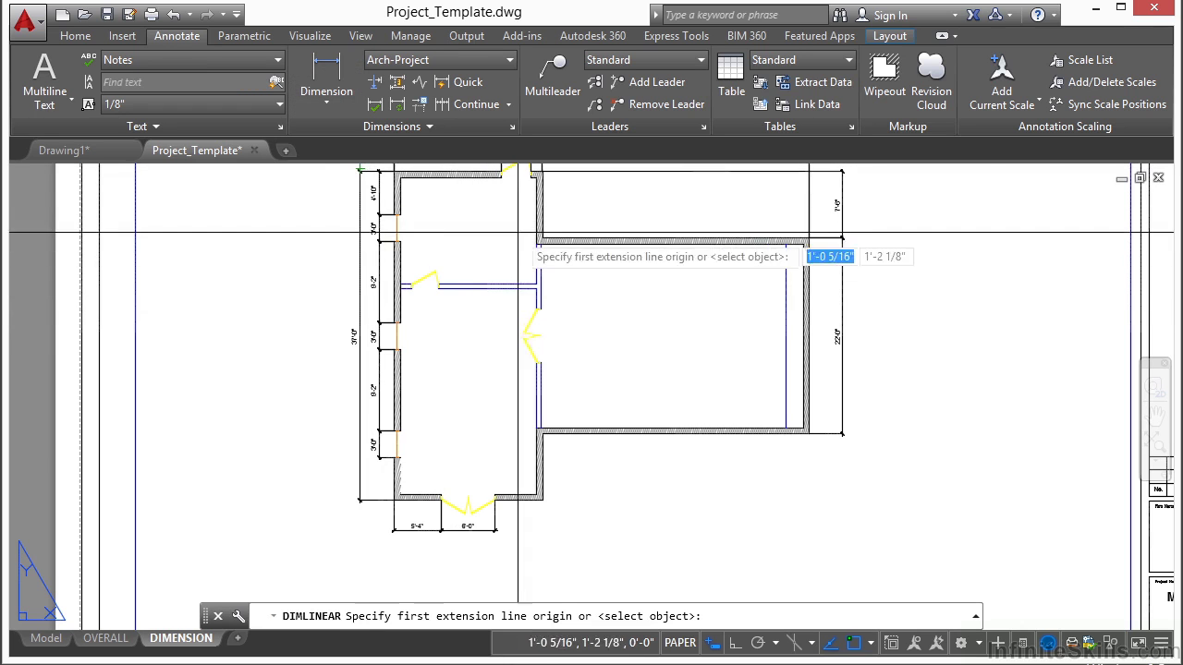
scroll(428, 296, up, 3)
scroll(427, 296, up, 4)
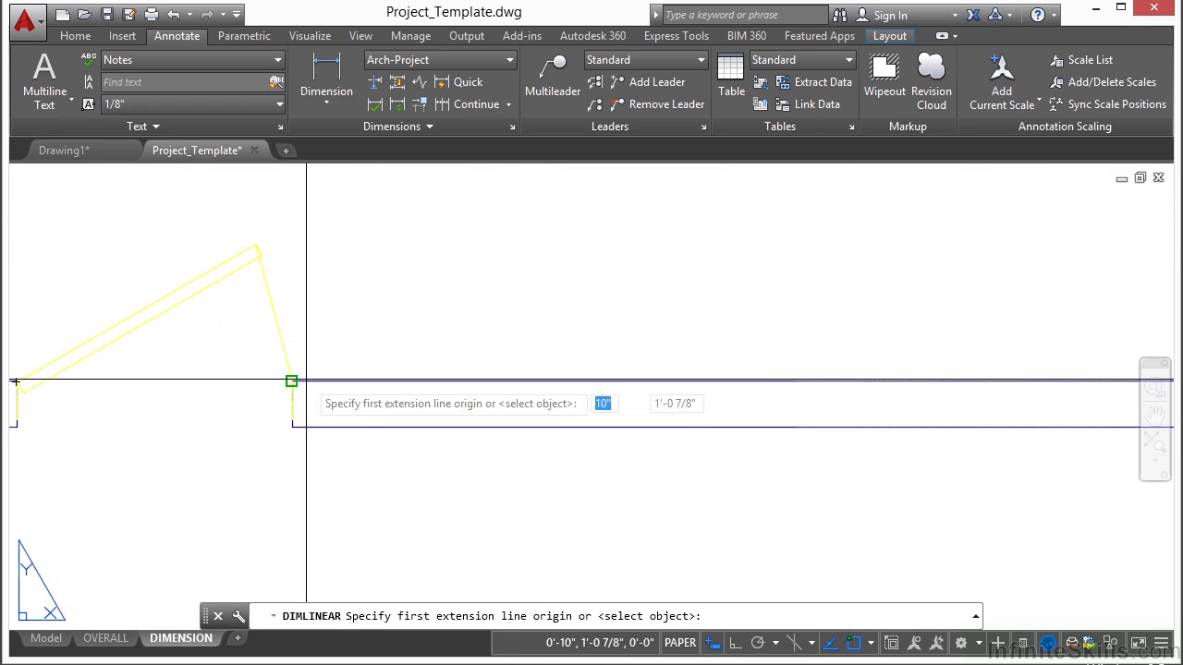
click(291, 380)
scroll(361, 398, down, 6)
middle_drag(414, 283, 446, 435)
scroll(395, 281, up, 4)
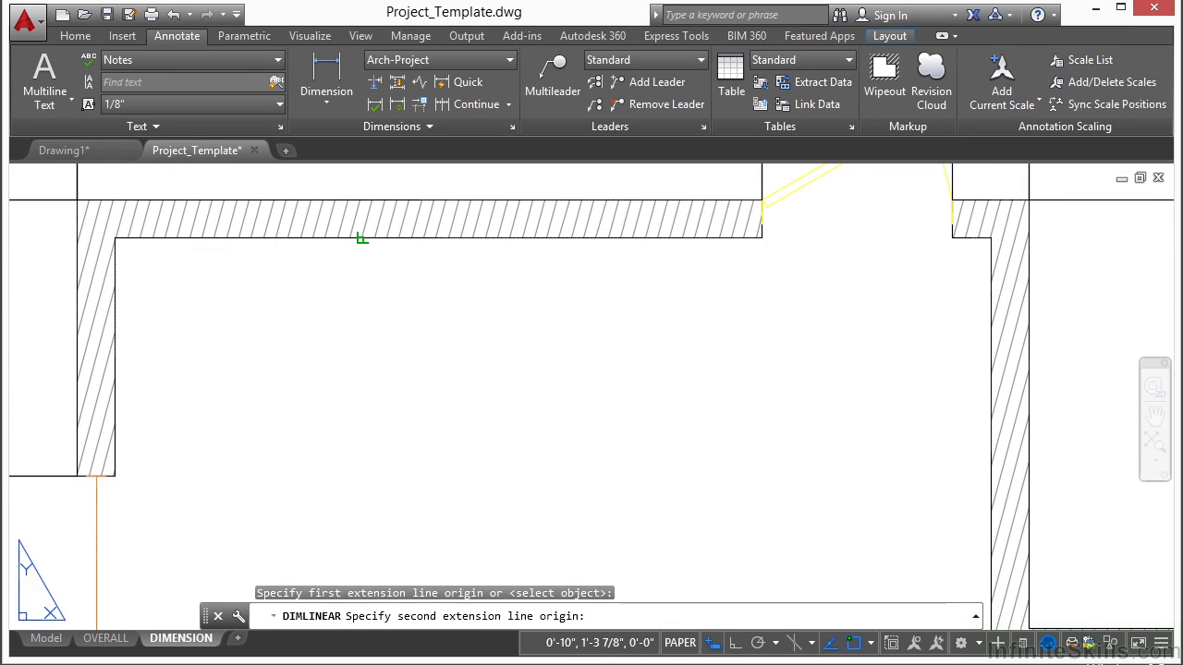
click(361, 239)
scroll(388, 245, down, 5)
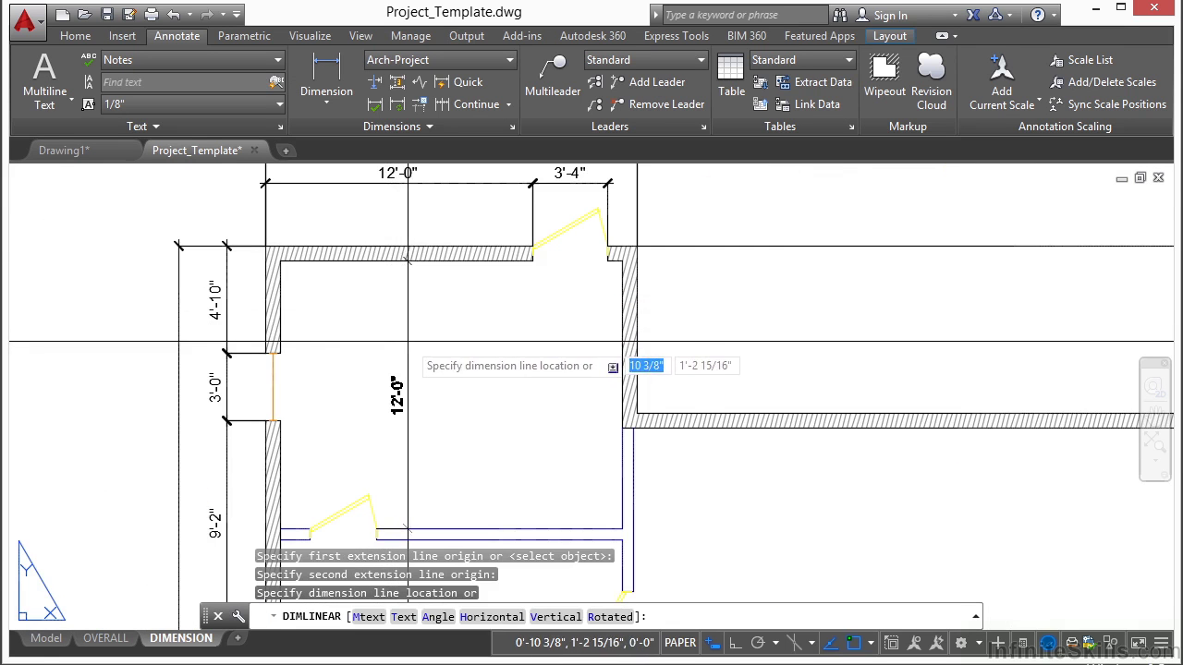
click(410, 344)
- Add a vertical linear dimension from the lower end of the upper room's hatched right wall to the partition's upper face, placed inside the room
scroll(407, 231, down, 3)
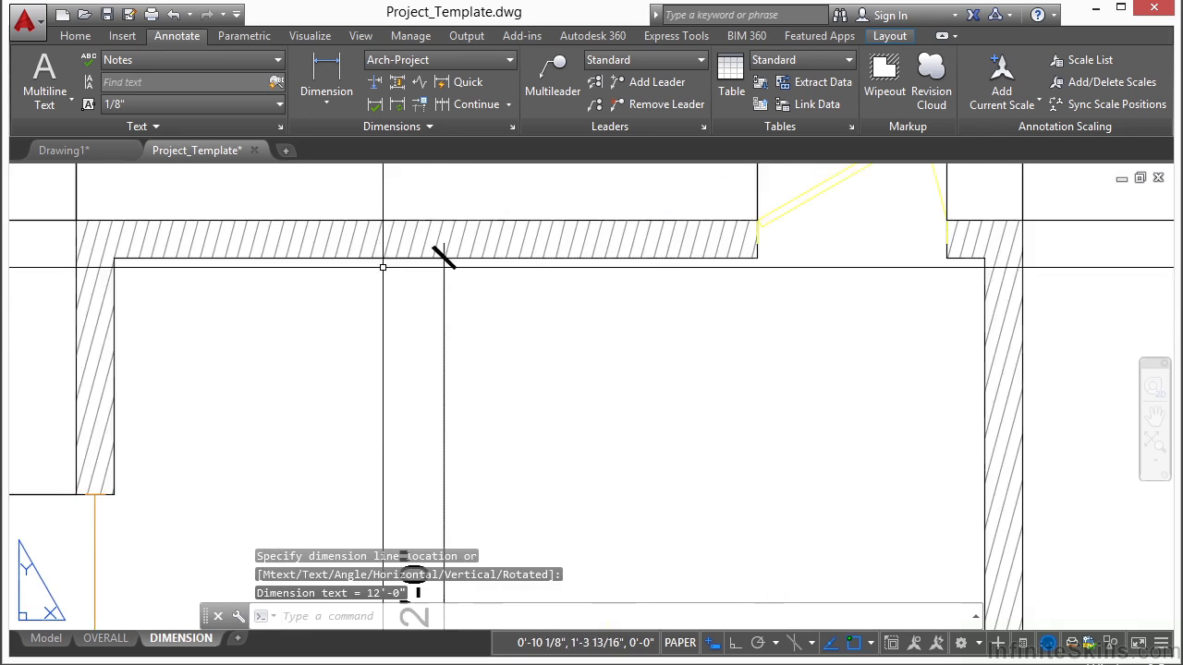
click(324, 68)
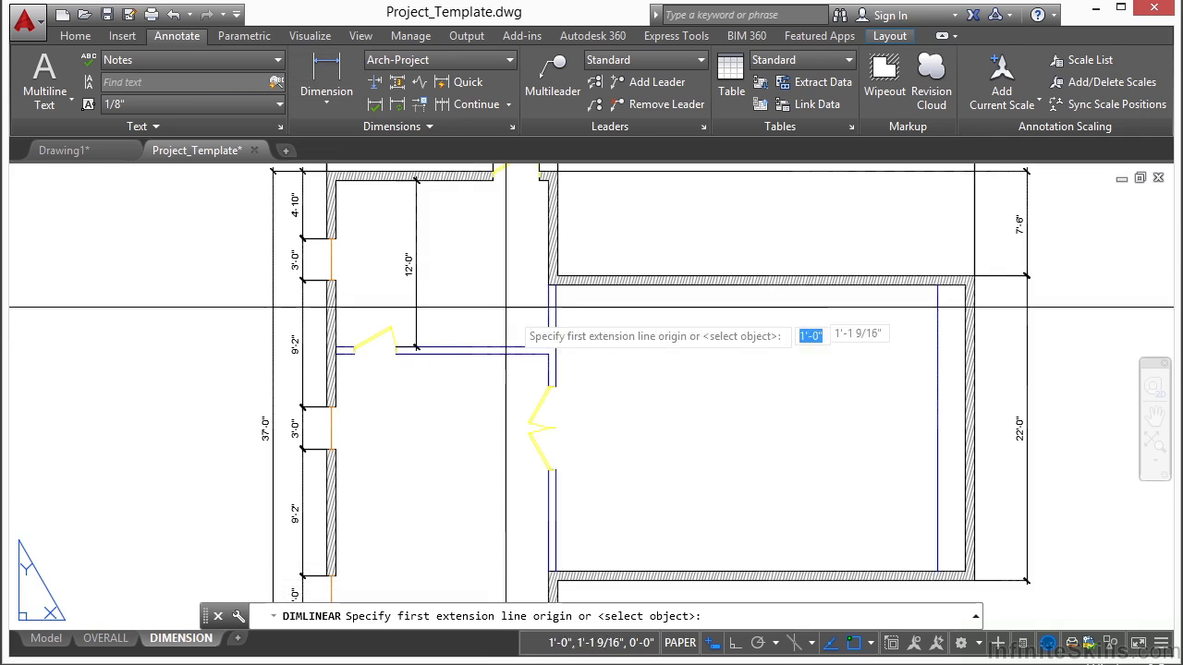
scroll(547, 279, up, 5)
click(493, 244)
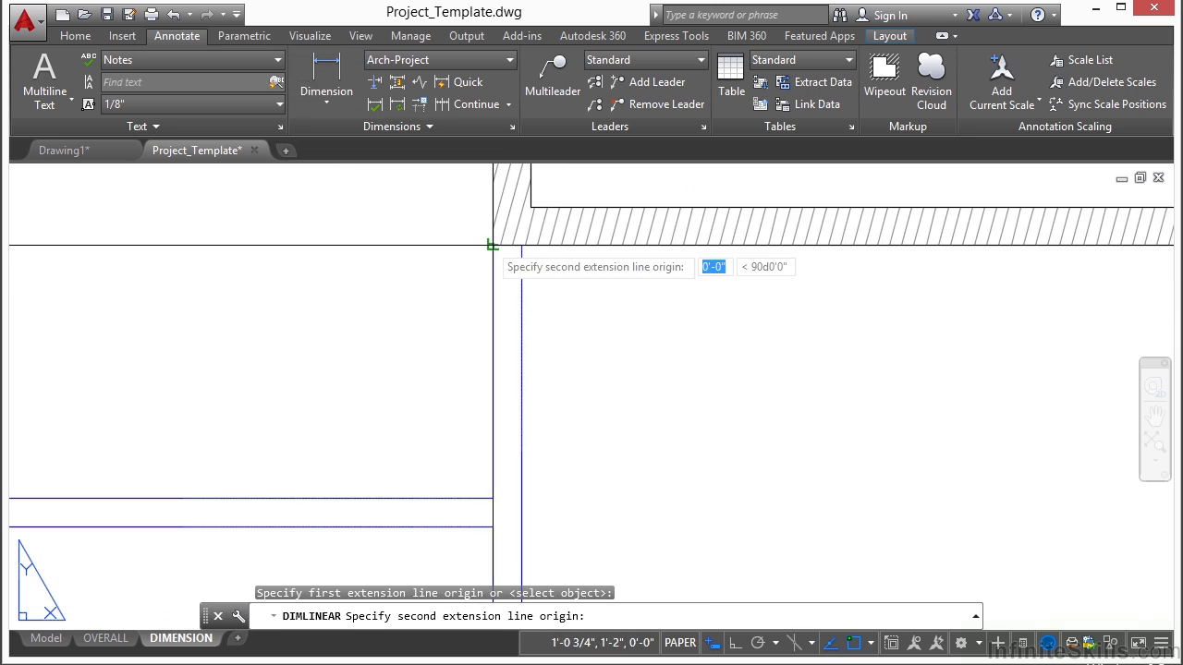
click(492, 499)
scroll(493, 499, down, 4)
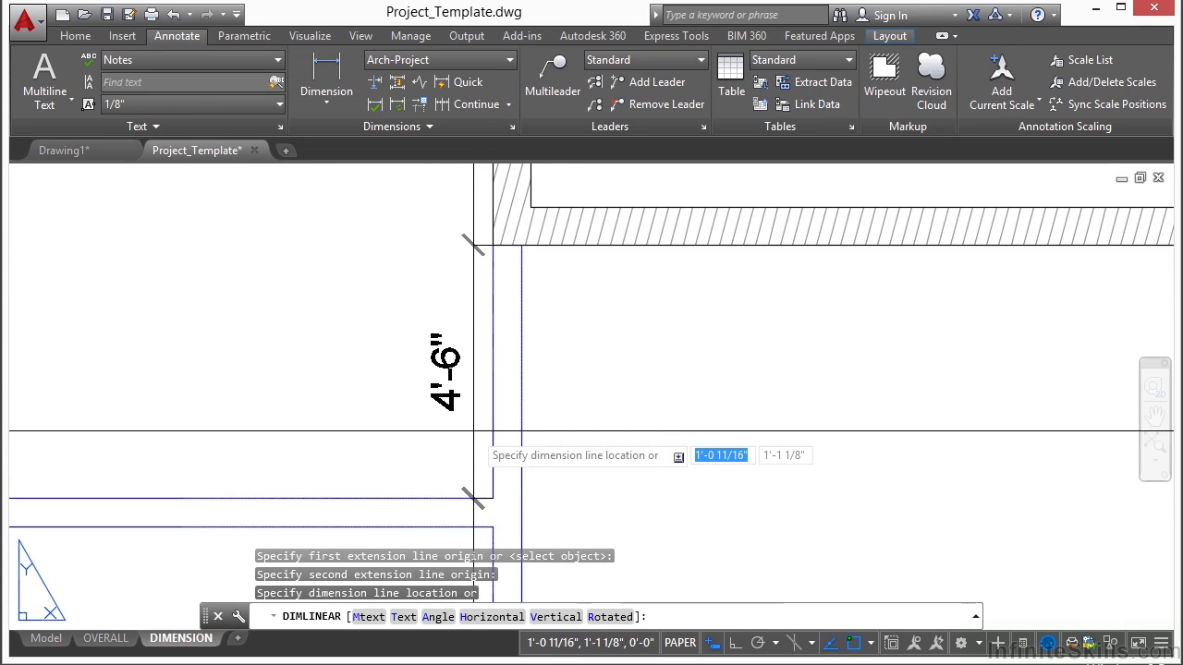
click(425, 379)
scroll(579, 351, down, 4)
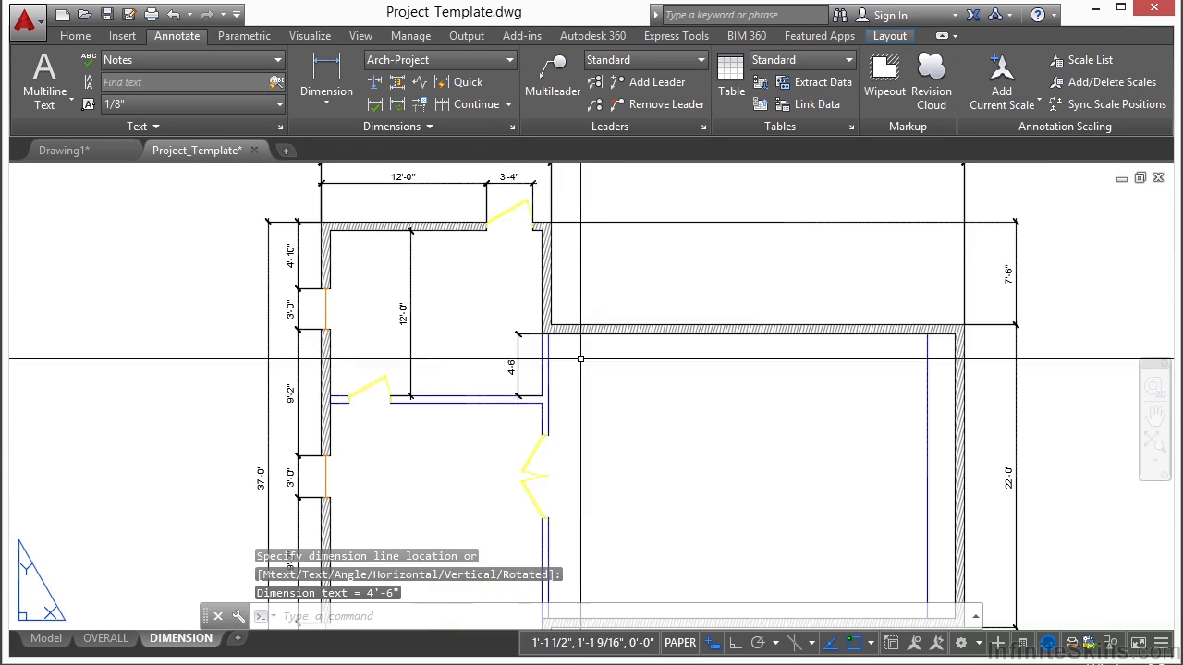
- Add a vertical linear dimension from the large room's upper left inner corner to the double door's upper jamb, placed inside the large room
click(338, 75)
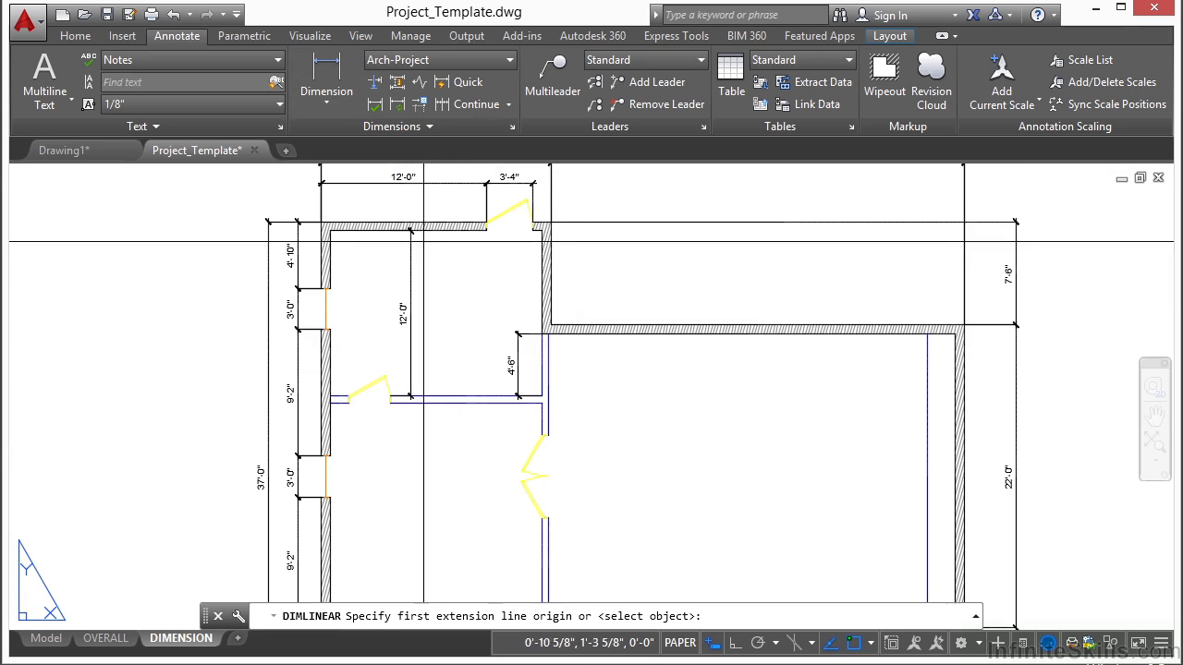
scroll(542, 450, up, 5)
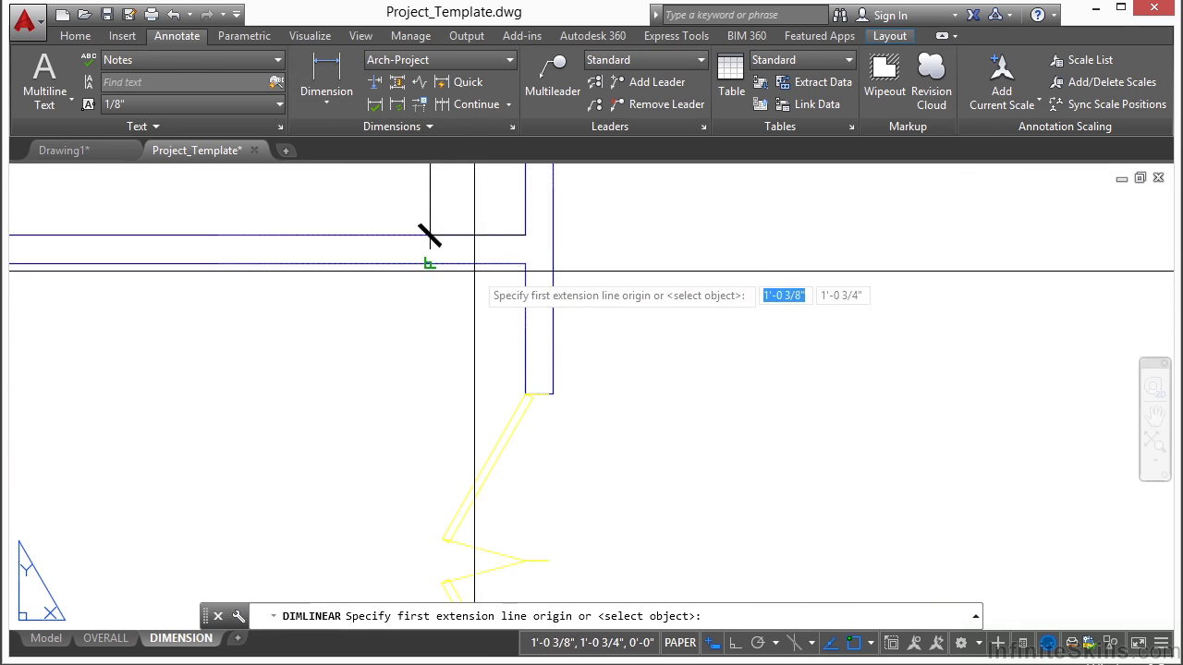
scroll(501, 282, down, 3)
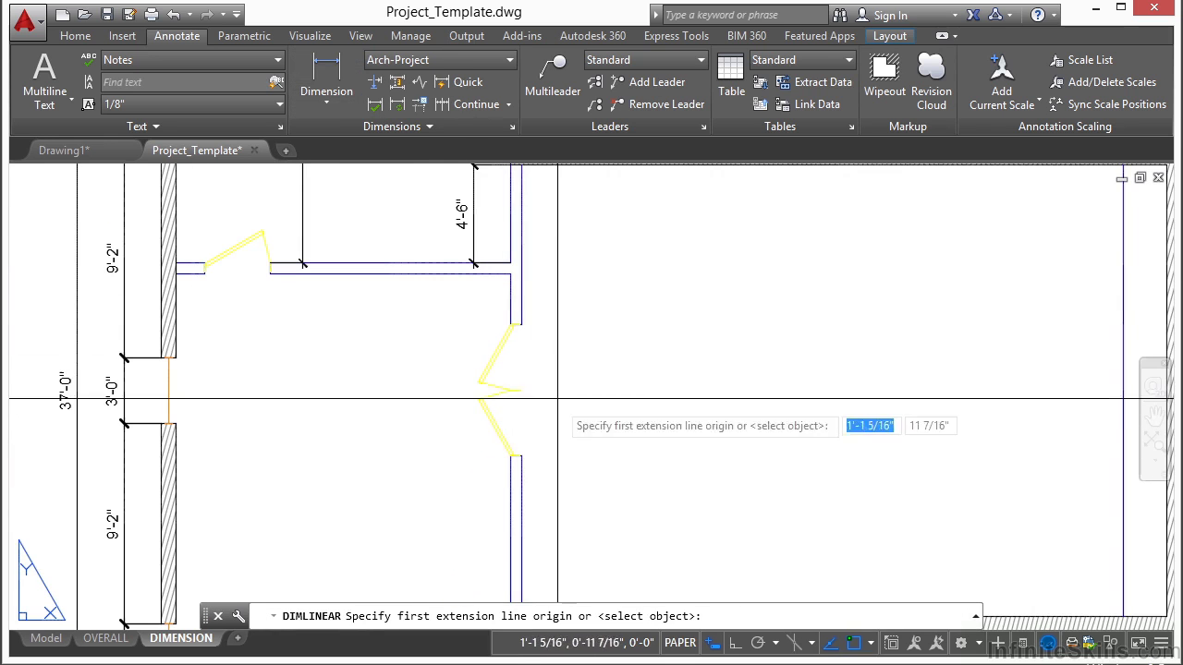
scroll(537, 340, up, 3)
scroll(499, 314, down, 3)
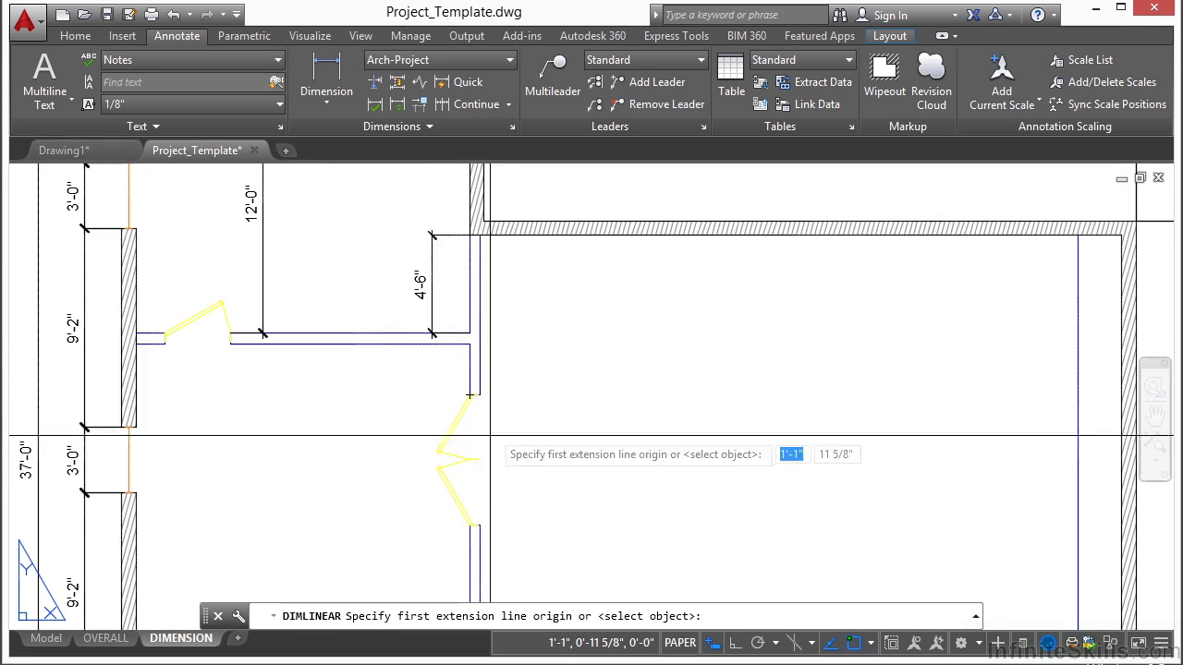
scroll(399, 435, up, 4)
click(453, 215)
scroll(463, 231, down, 3)
scroll(480, 388, up, 4)
click(414, 374)
scroll(419, 369, down, 4)
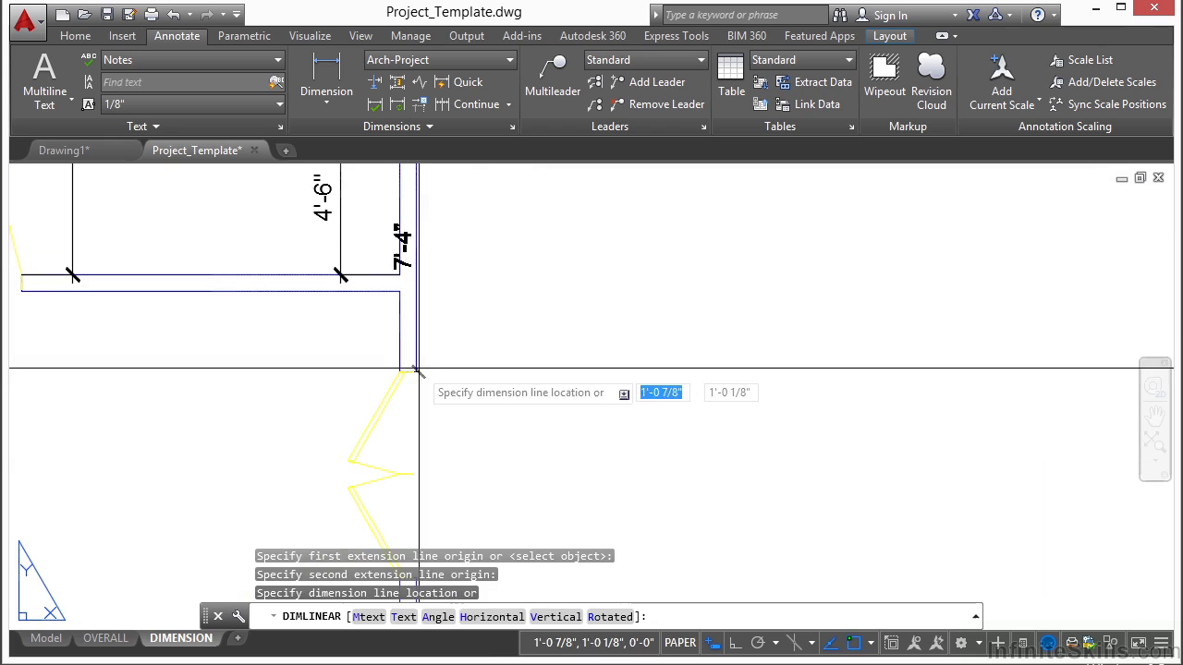
click(481, 333)
- Continue the large room's interior dimension across the double door opening to its lower jamb and end the chain
click(462, 107)
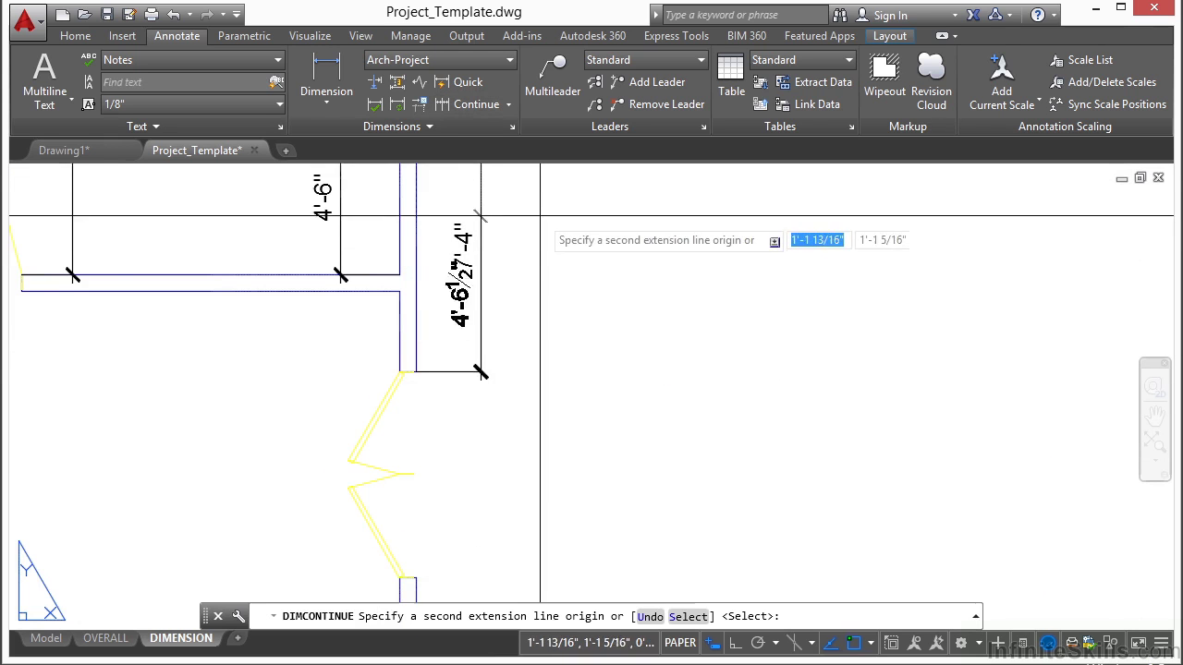
scroll(515, 318, down, 3)
scroll(493, 385, up, 4)
scroll(493, 384, up, 2)
click(375, 267)
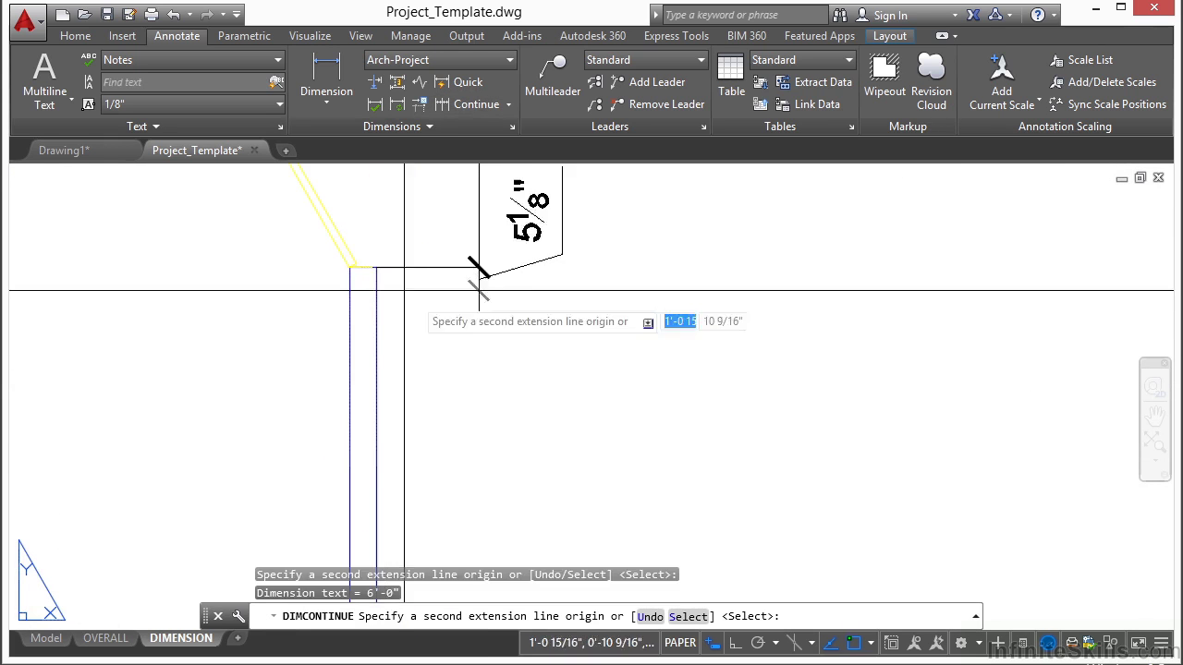
key(Return)
key(Return)
scroll(638, 335, down, 5)
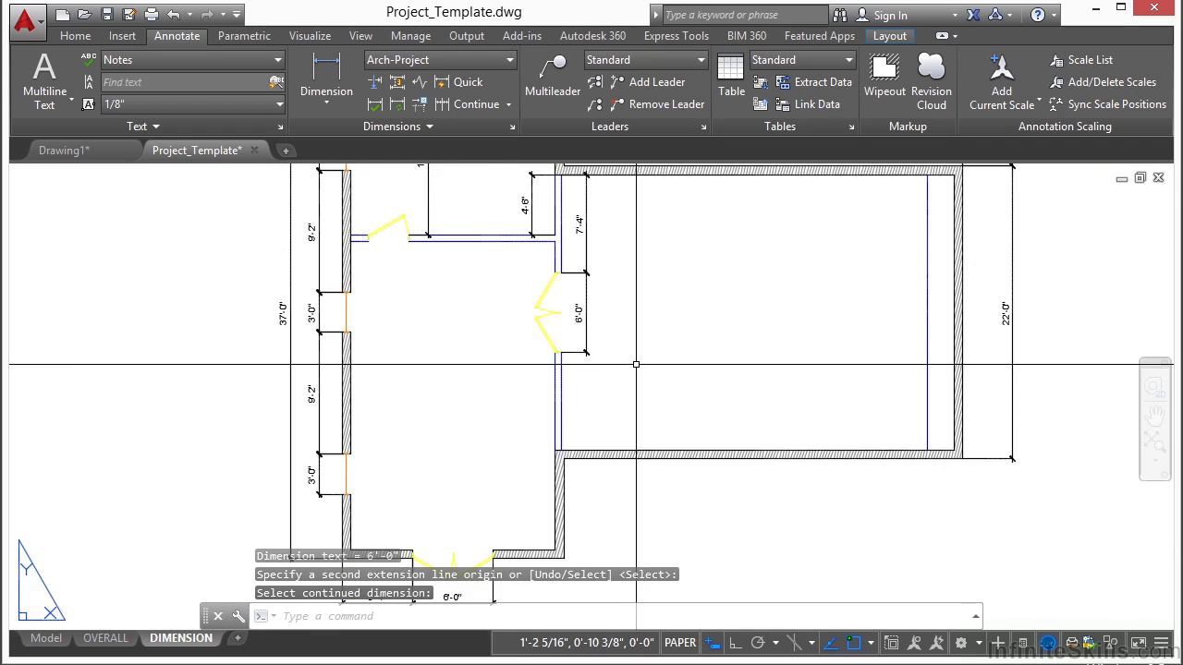
- Add a horizontal linear dimension from the left exterior wall's inner face to the partition door's near jamb, placed below the partition
middle_drag(568, 246, 523, 284)
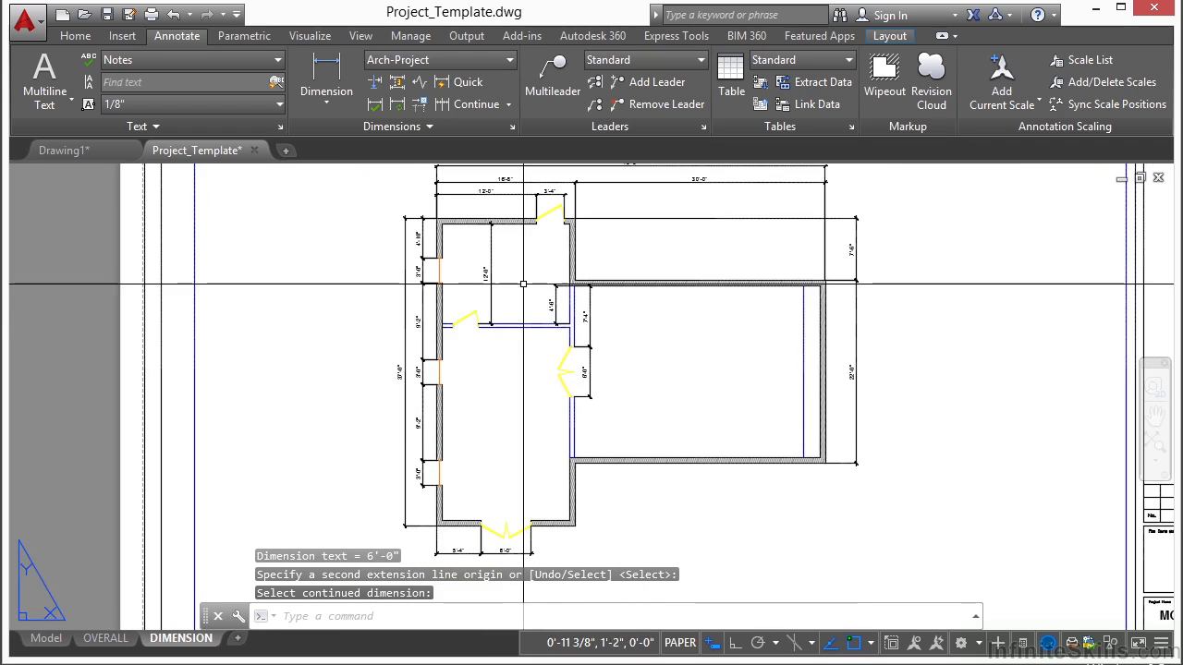
scroll(468, 329, up, 5)
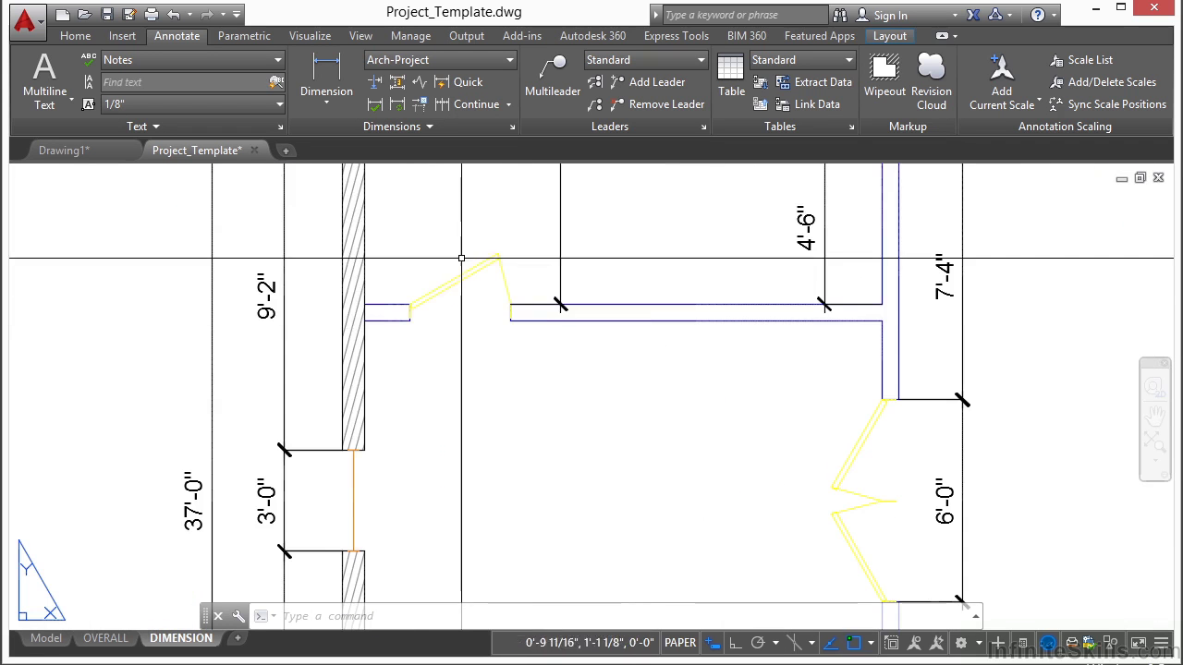
click(325, 70)
scroll(400, 341, up, 4)
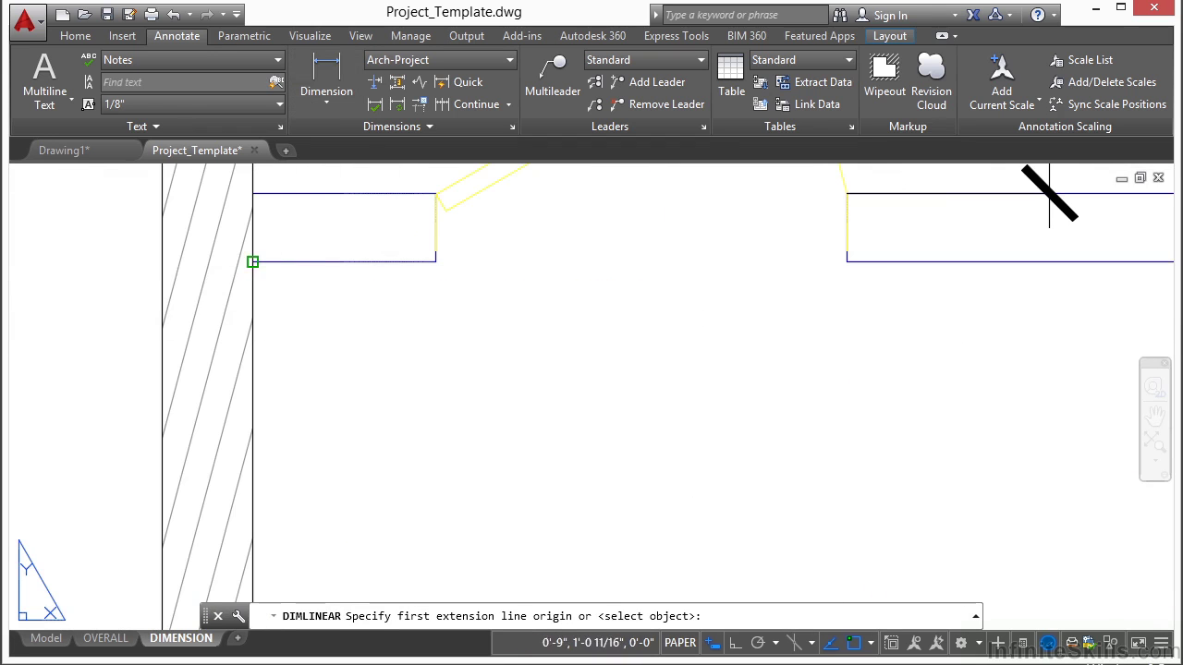
click(253, 262)
click(435, 262)
scroll(432, 263, down, 3)
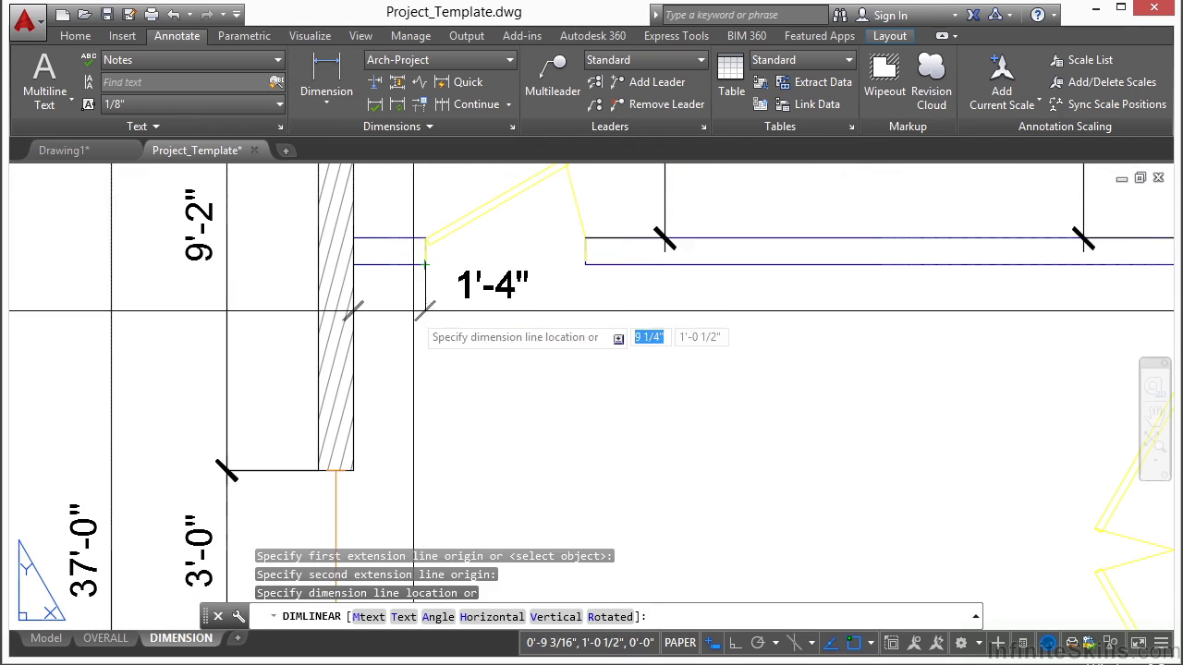
click(424, 345)
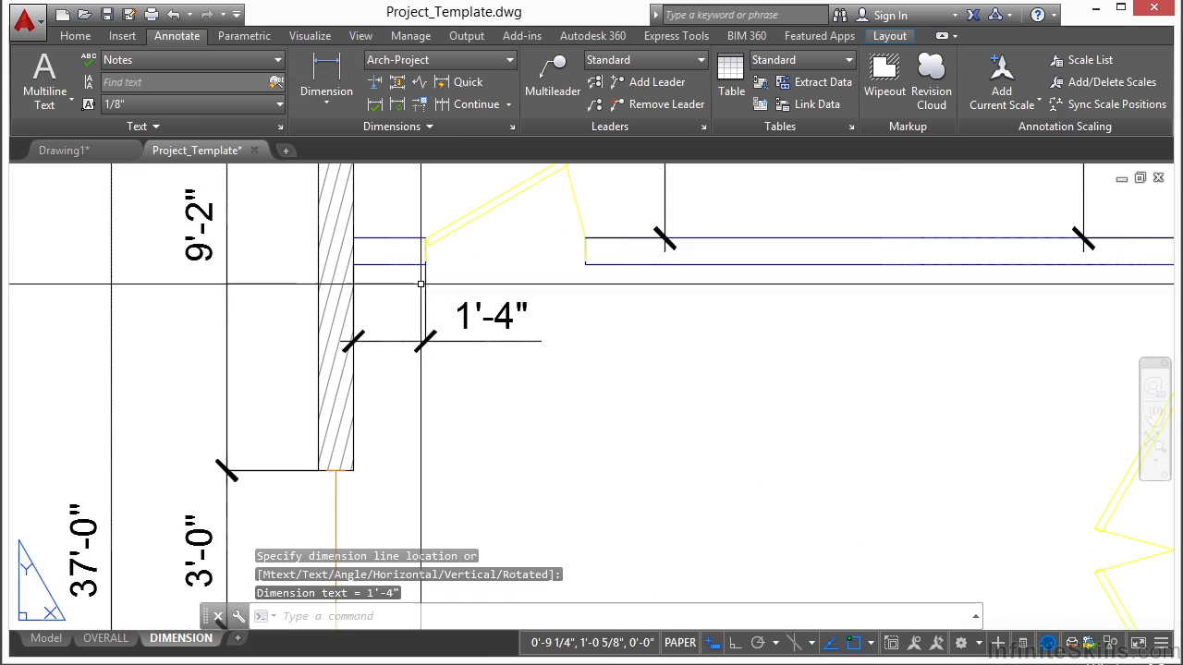
- Continue the partition dimension across the door opening to its far jamb and end the chain
click(445, 107)
scroll(610, 335, up, 3)
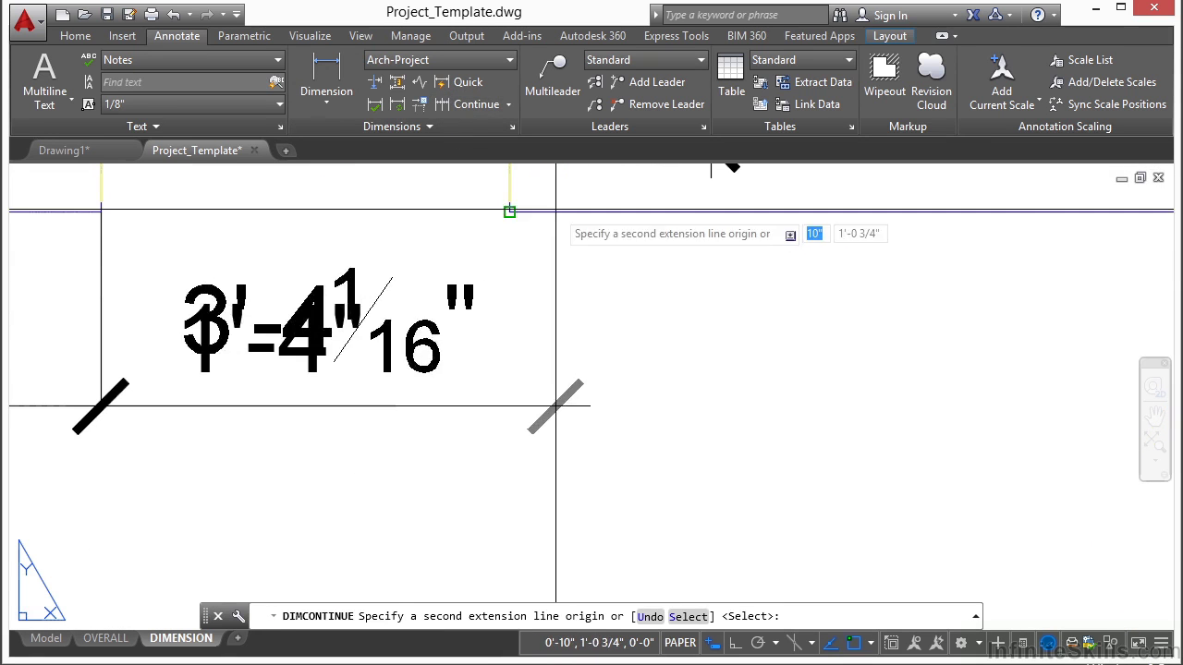
key(Return)
key(Return)
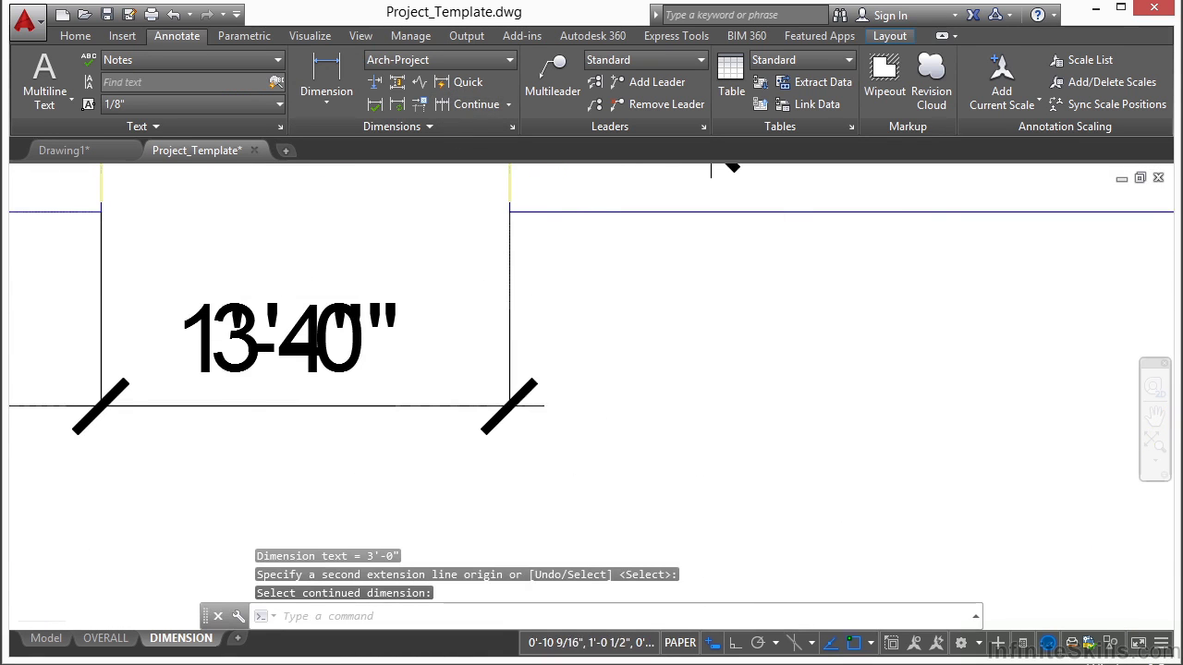
scroll(650, 350, down, 3)
scroll(650, 349, up, 4)
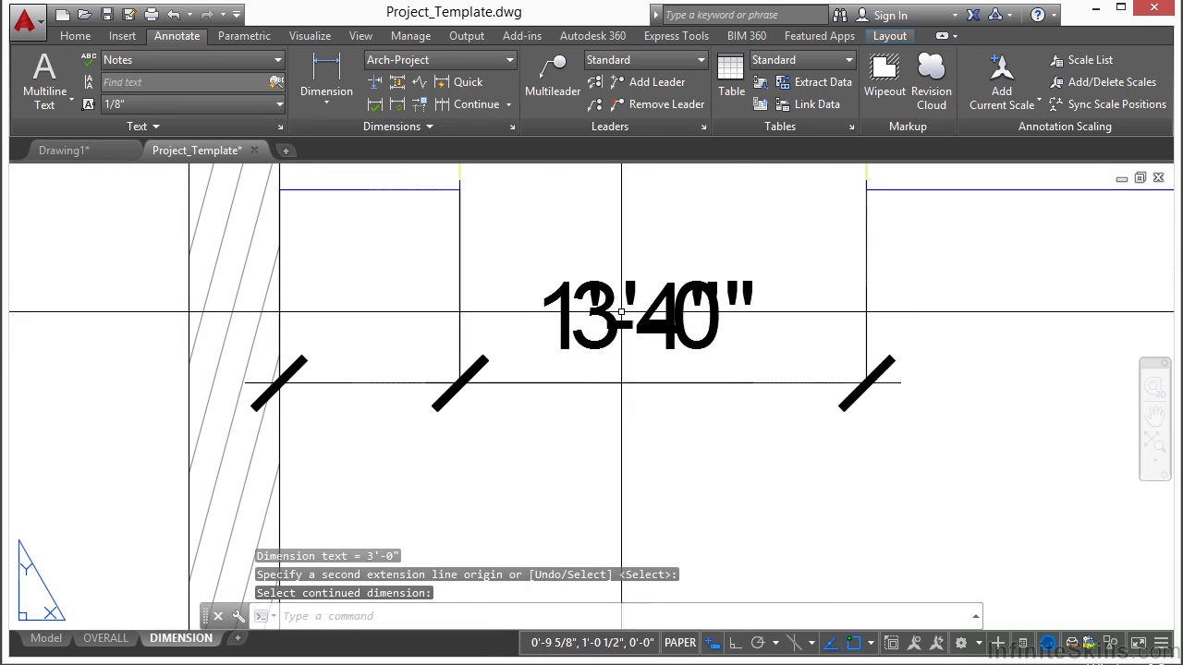
- Move the overlapping 1'-4" dimension, with its line and text, below the partition door's opening dimension and deselect it
click(358, 383)
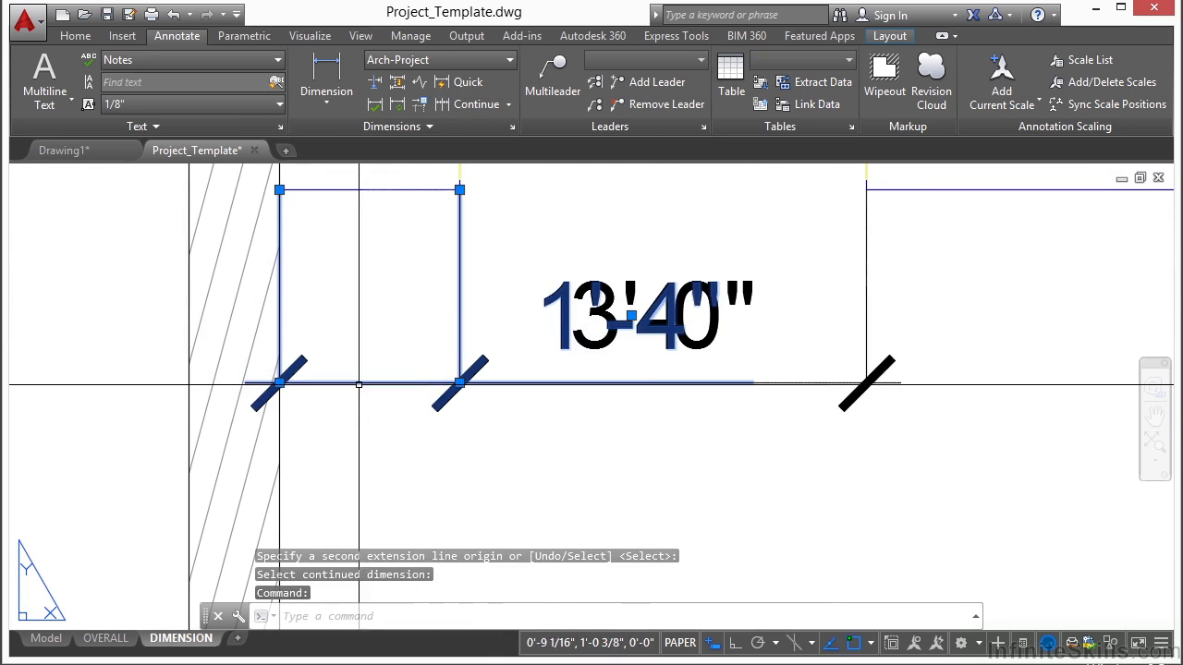
click(631, 316)
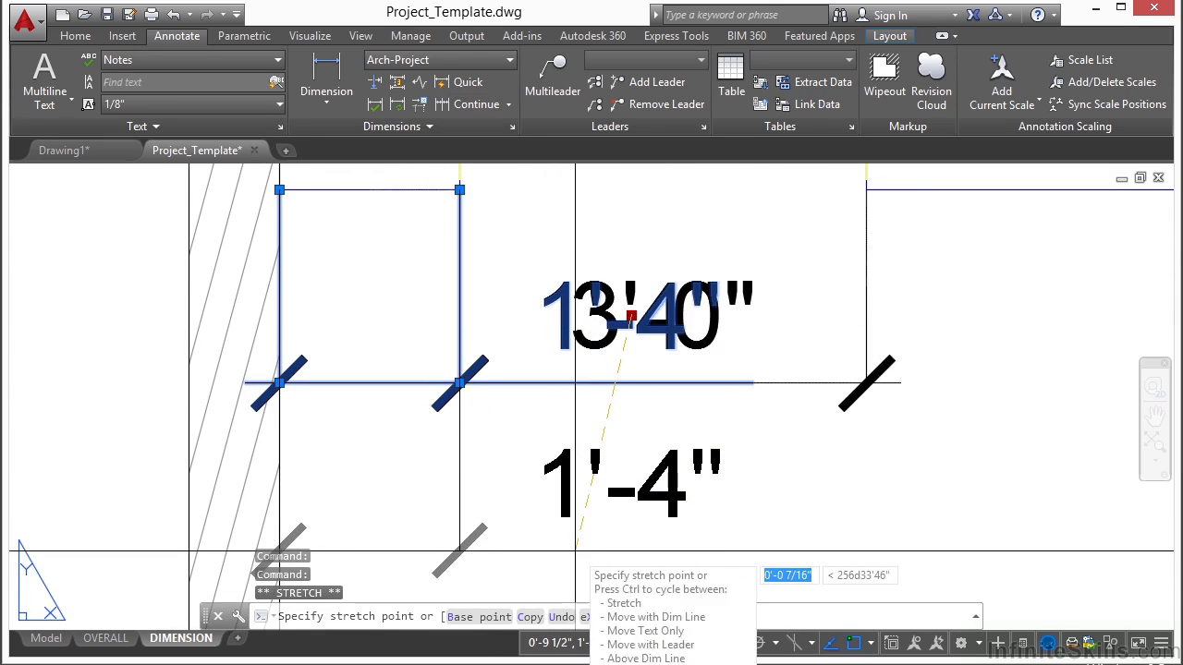
click(582, 553)
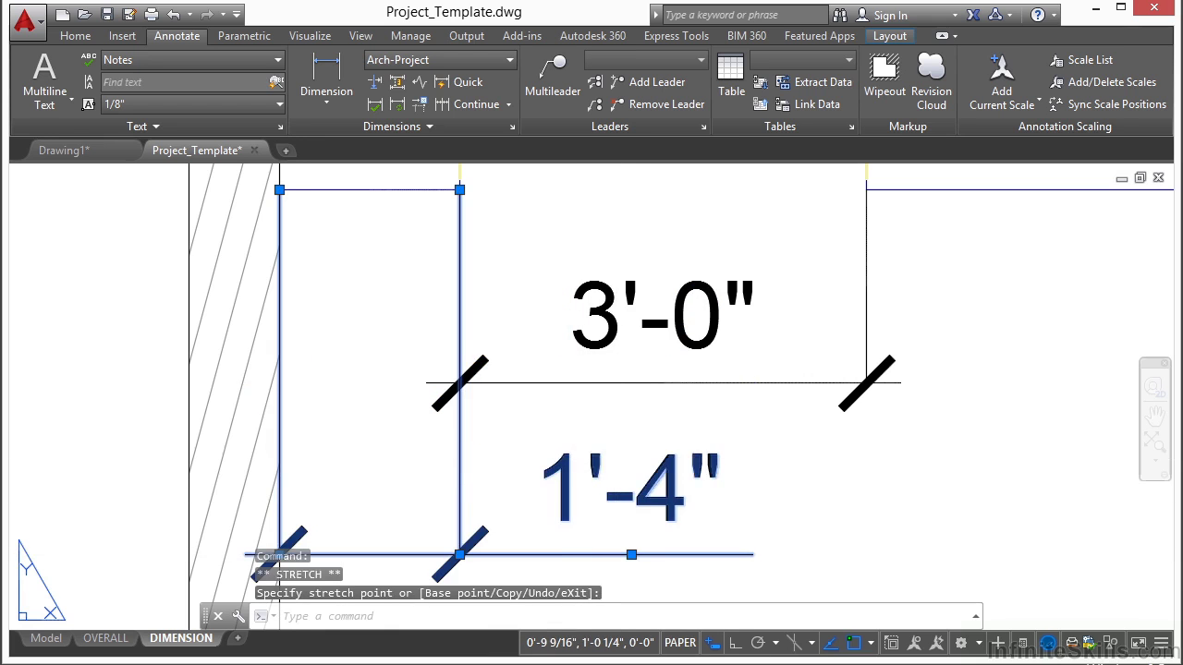
key(Escape)
scroll(599, 343, down, 4)
scroll(593, 349, down, 8)
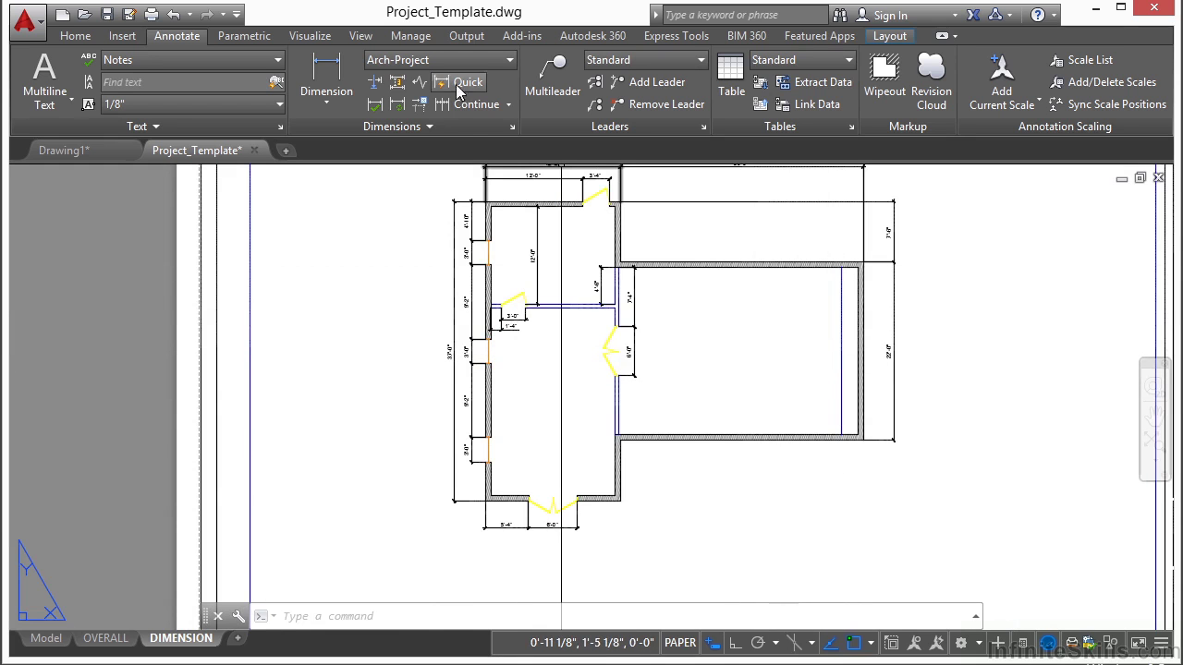
- Add a horizontal linear dimension across the large room from the double door's lower jamb to the far interior line, just below door level
click(332, 72)
scroll(610, 388, up, 8)
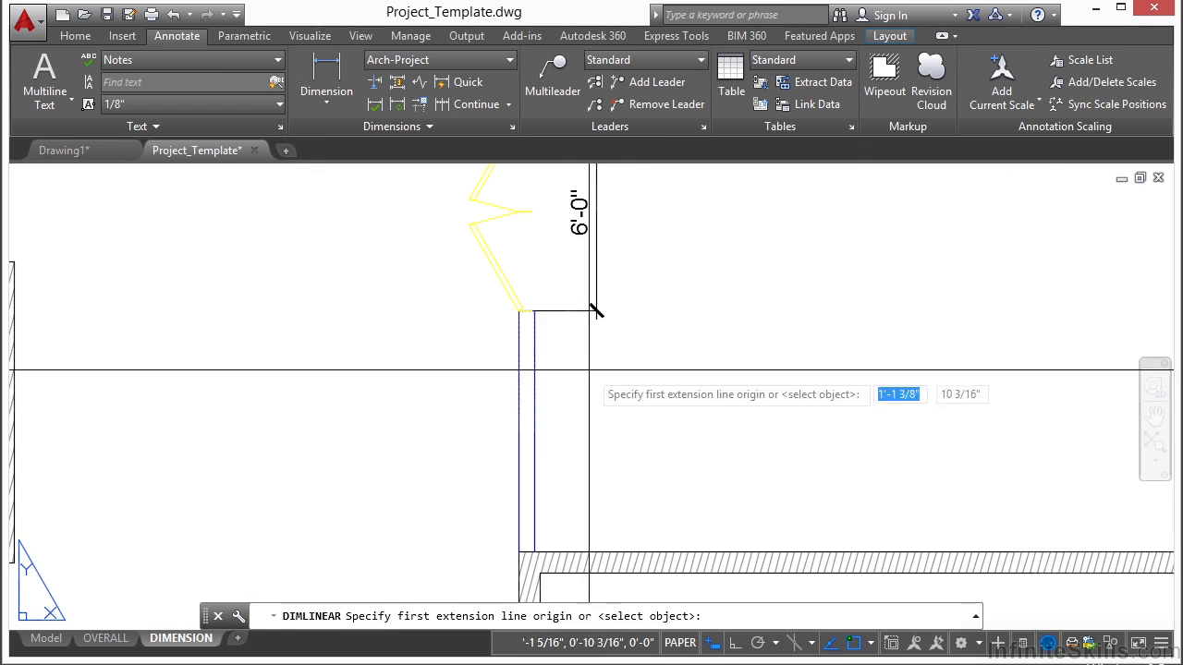
click(536, 314)
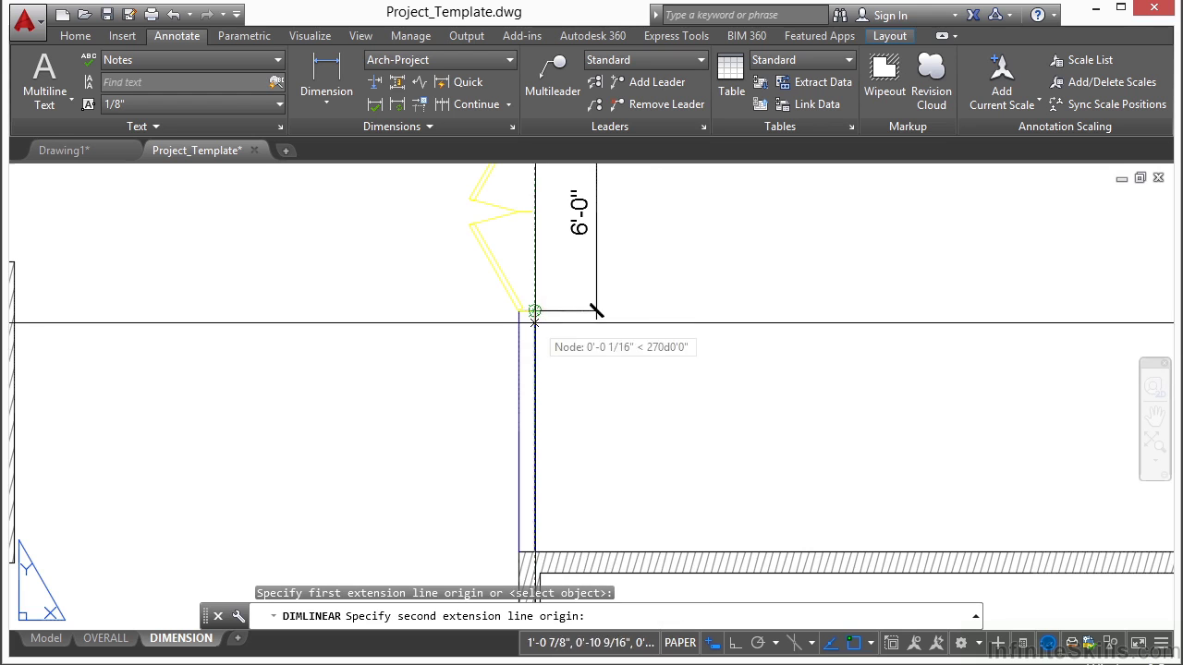
scroll(462, 342, down, 5)
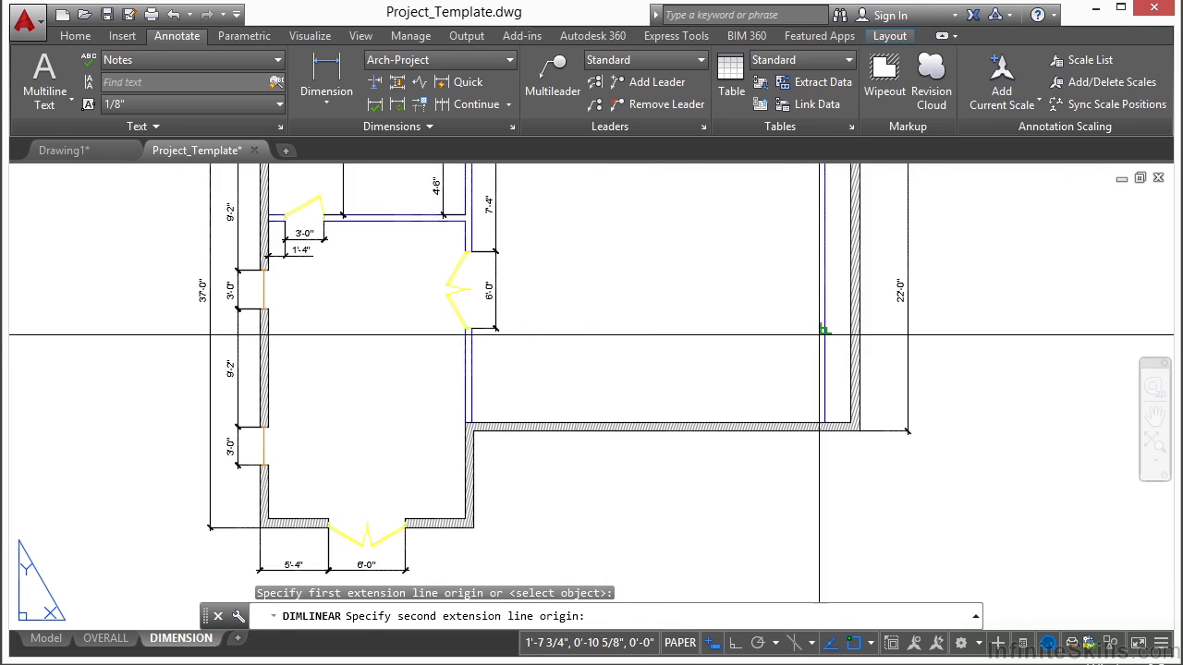
click(827, 330)
click(778, 347)
scroll(732, 368, up, 3)
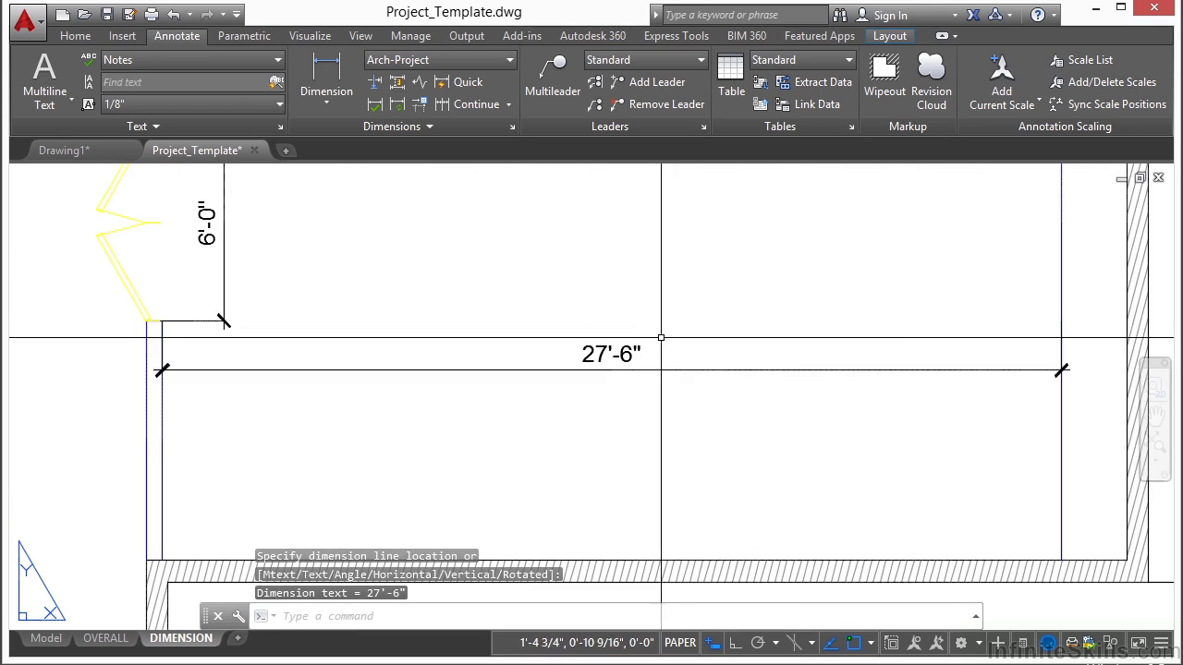
- Review the whole dimensioned sheet, compare it with the OVERALL layout, and return to the DIMENSION layout
scroll(726, 355, down, 8)
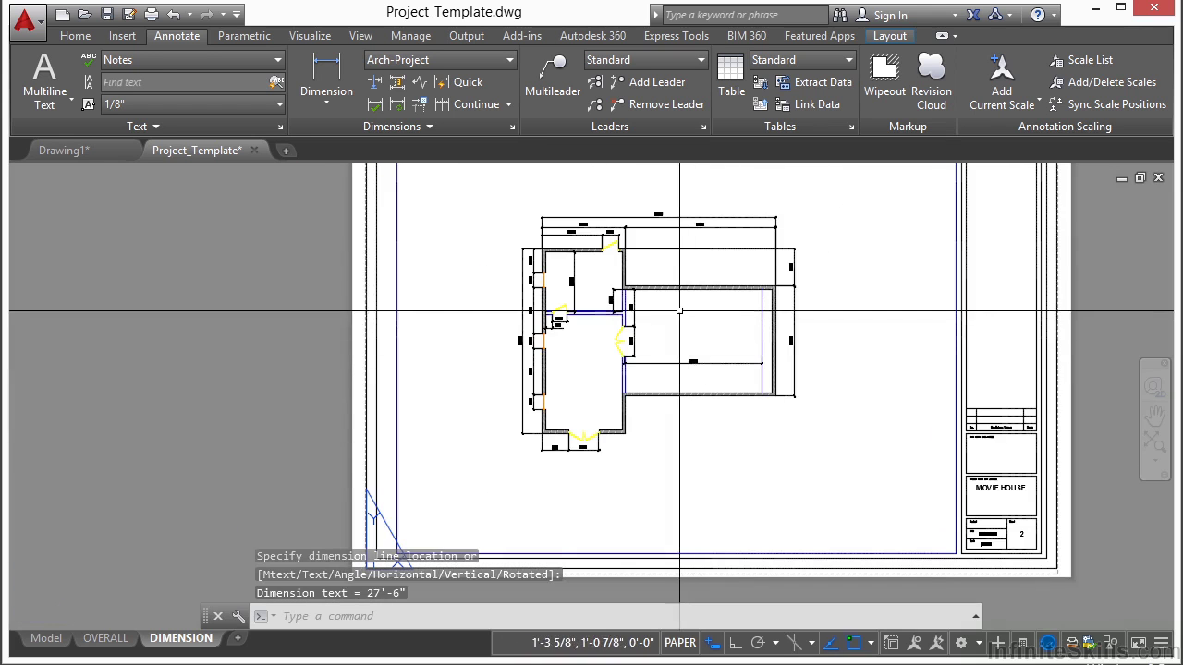
middle_drag(678, 317, 658, 341)
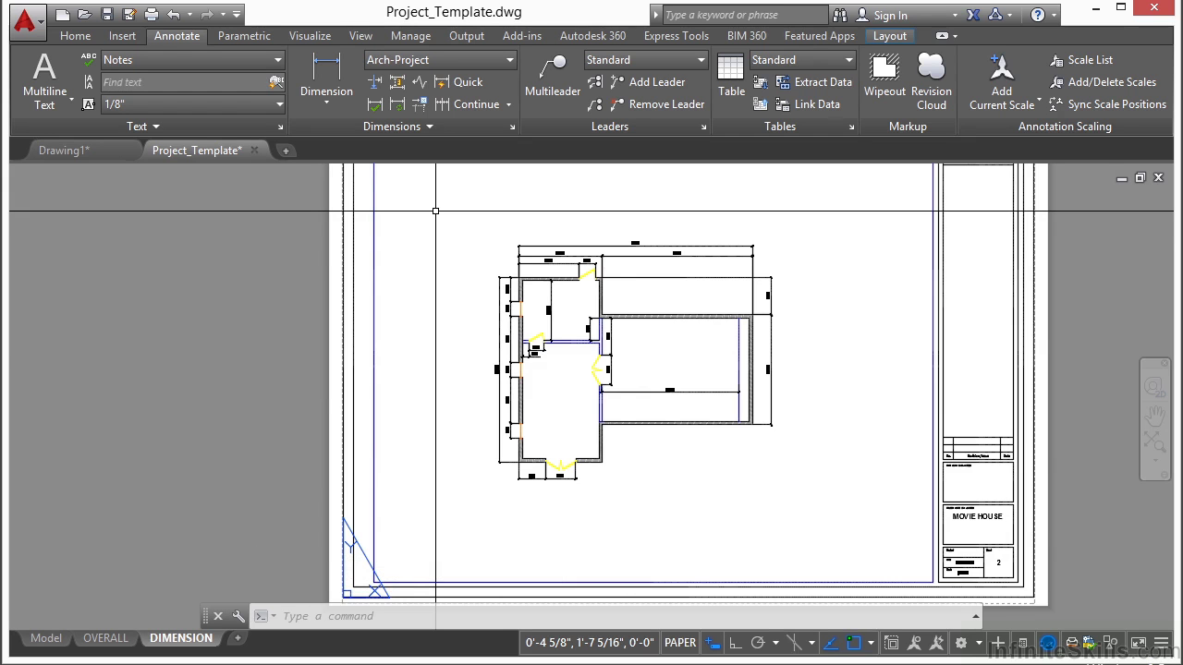
scroll(382, 259, down, 2)
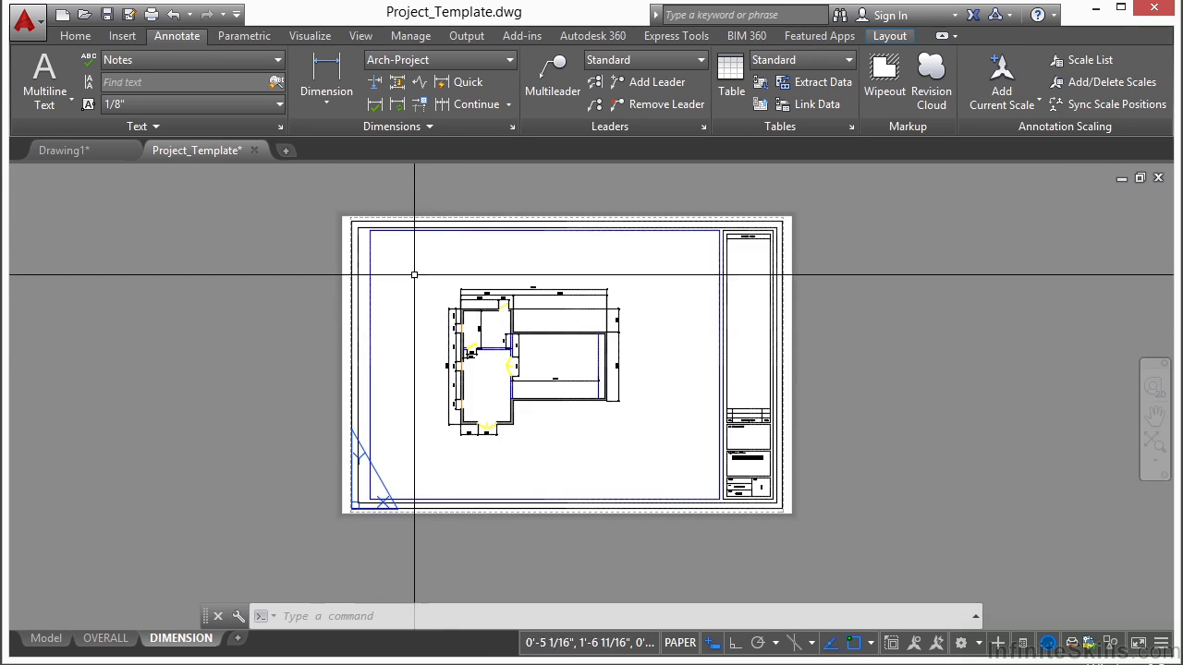
click(96, 639)
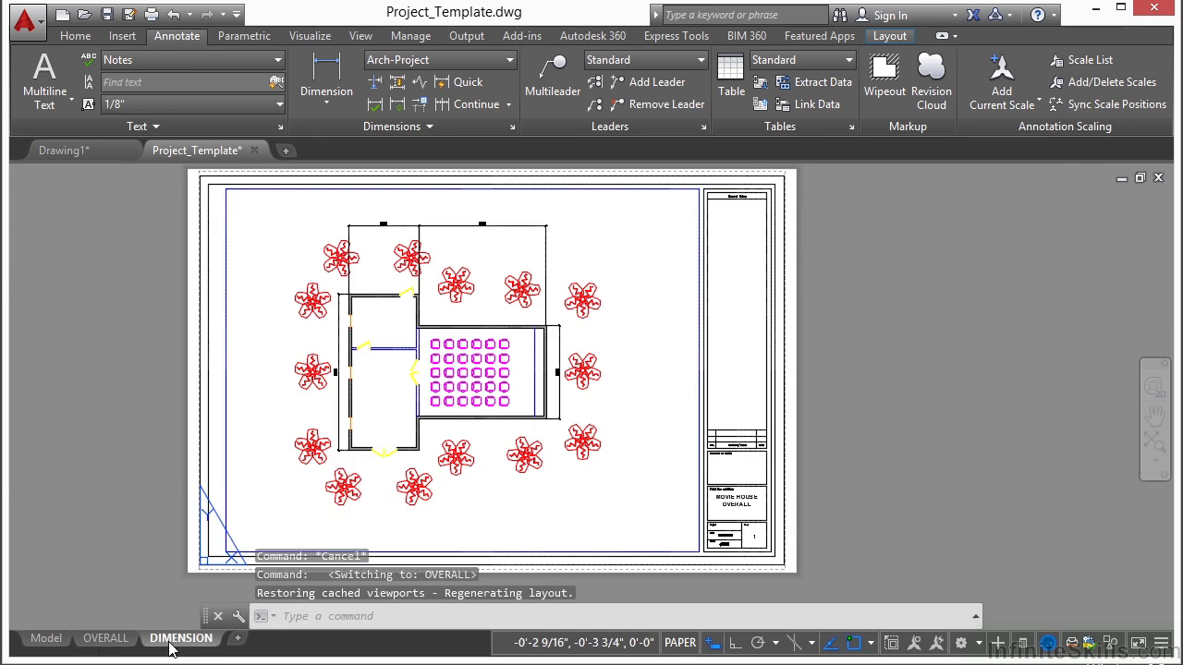
click(181, 639)
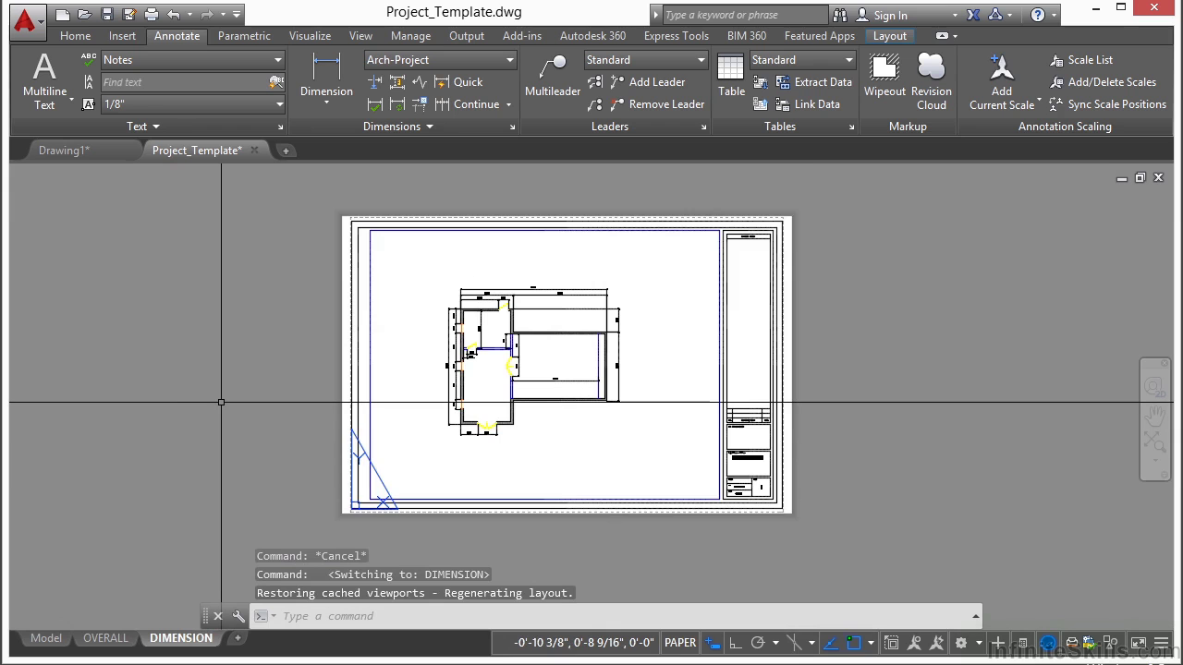